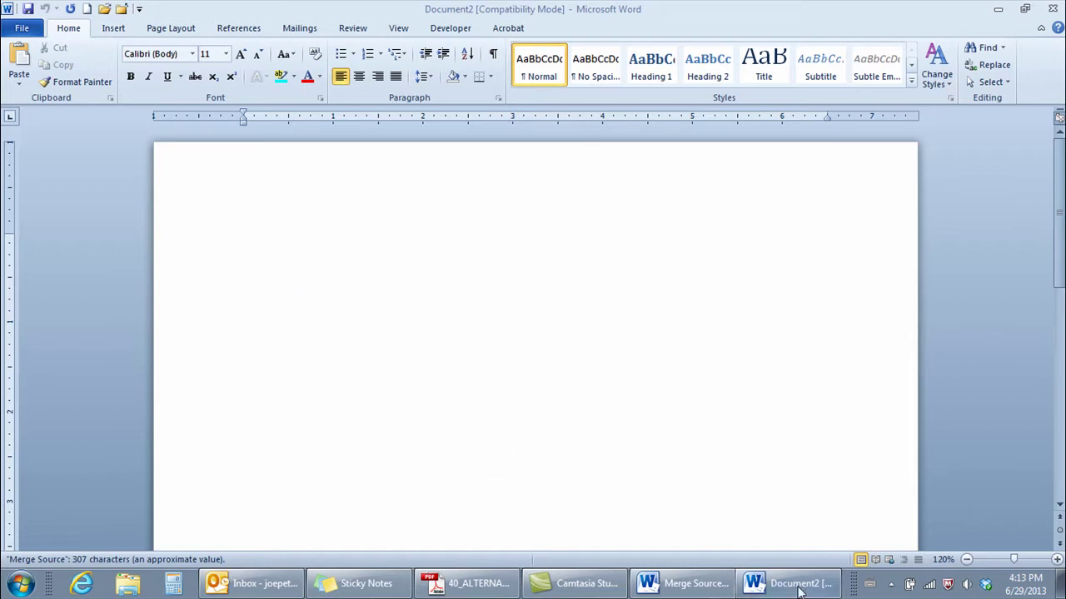
# Switch to the Merge Source document to view its seven-contact address table.
pyautogui.click(706, 593)
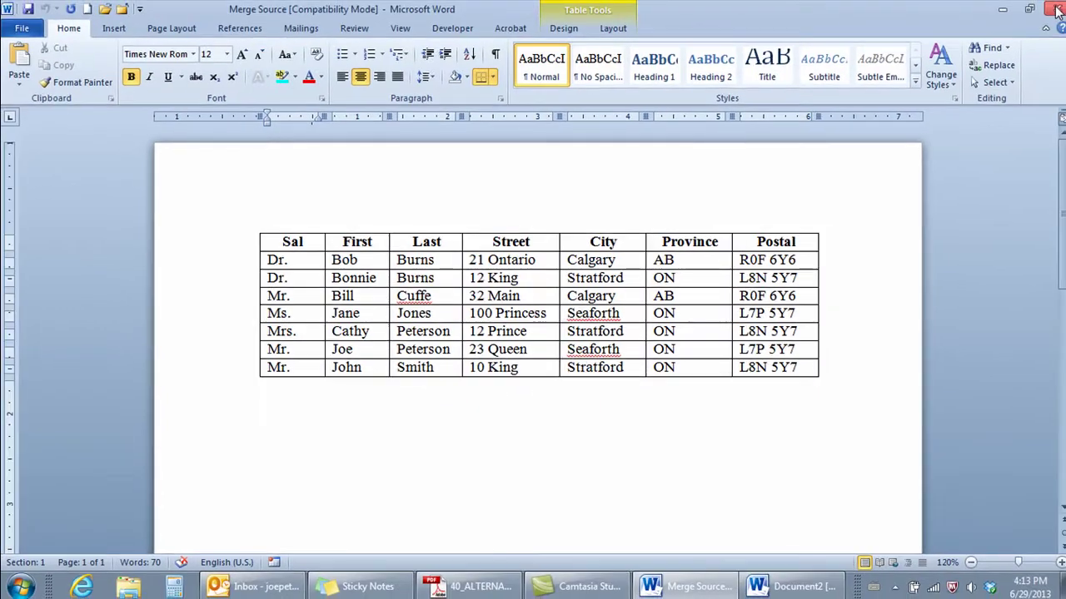
# Return to the blank Document2 and start a Letters mail merge from the Mailings tab.
pyautogui.hotkey('ctrl', 'n')
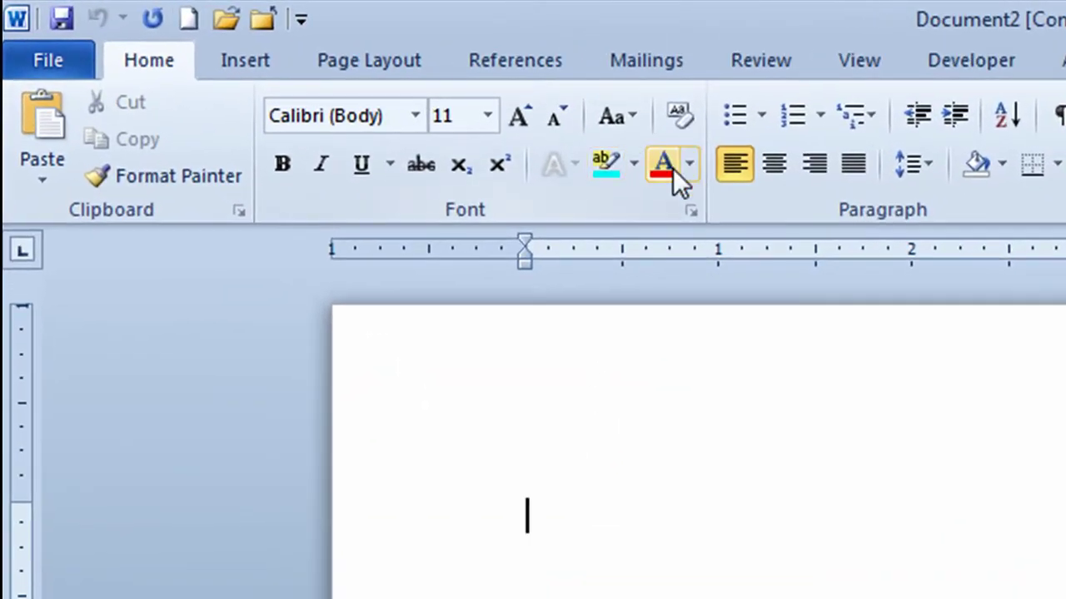
pyautogui.click(642, 65)
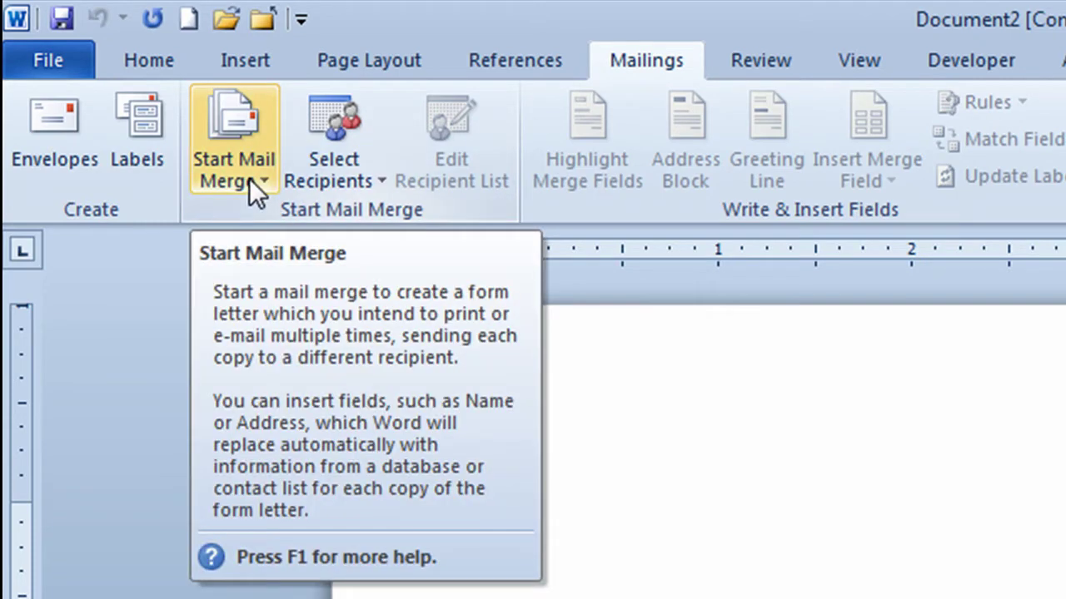
pyautogui.click(249, 178)
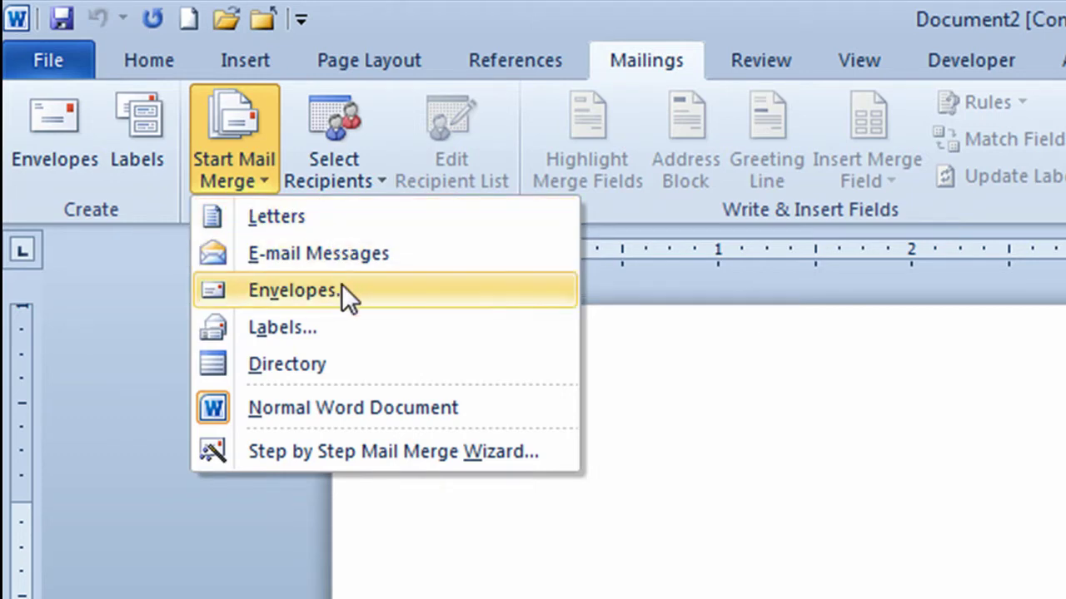
pyautogui.click(287, 216)
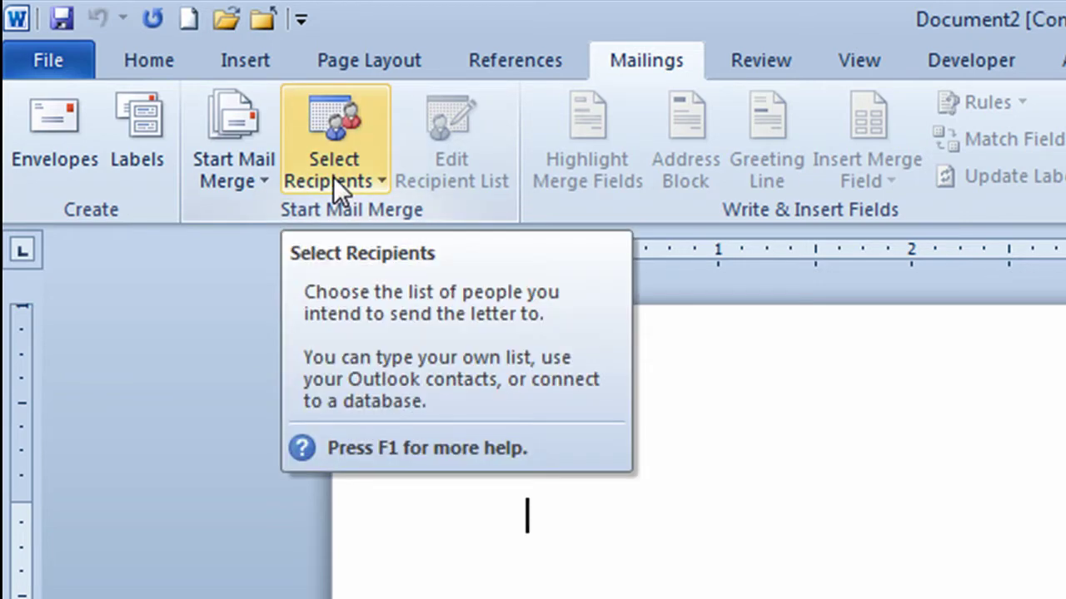
# Use the existing list C:\Masters\Word\Merge Source as the recipient list.
pyautogui.click(333, 177)
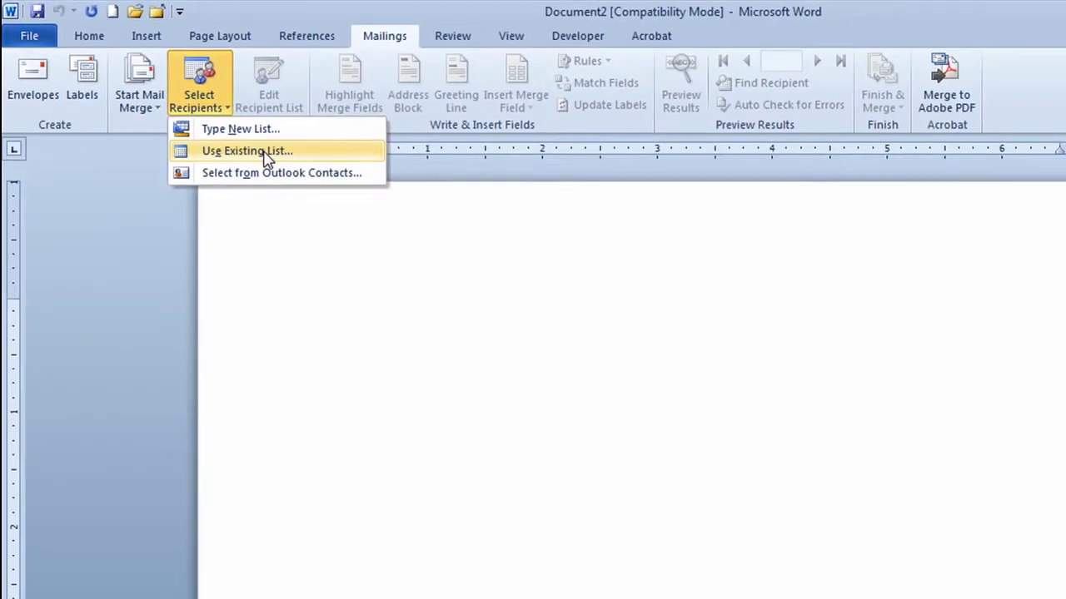
pyautogui.click(264, 153)
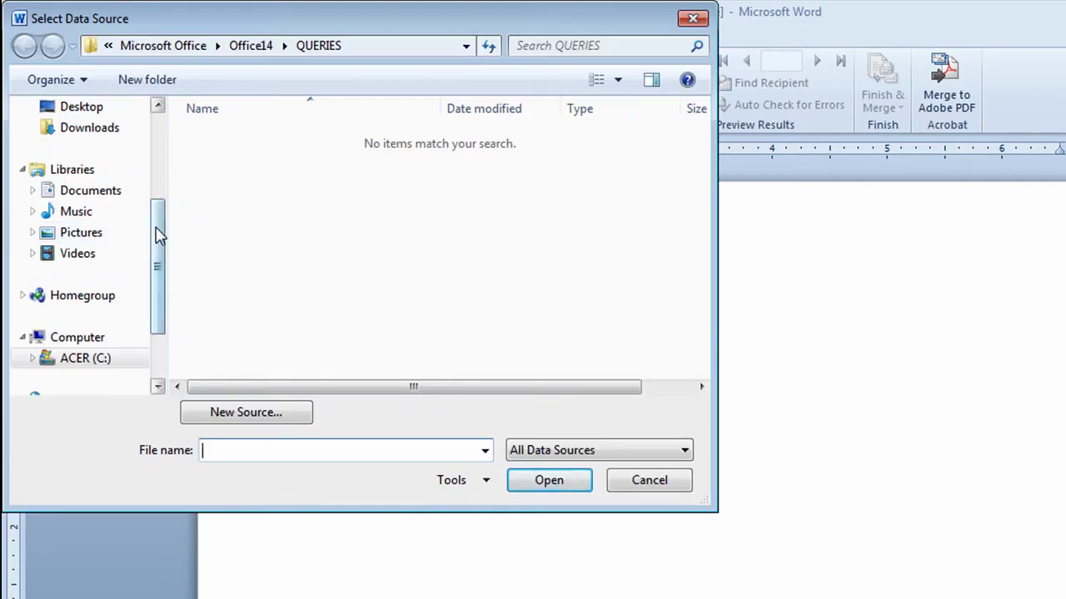
pyautogui.moveTo(159, 235); pyautogui.dragTo(160, 207)
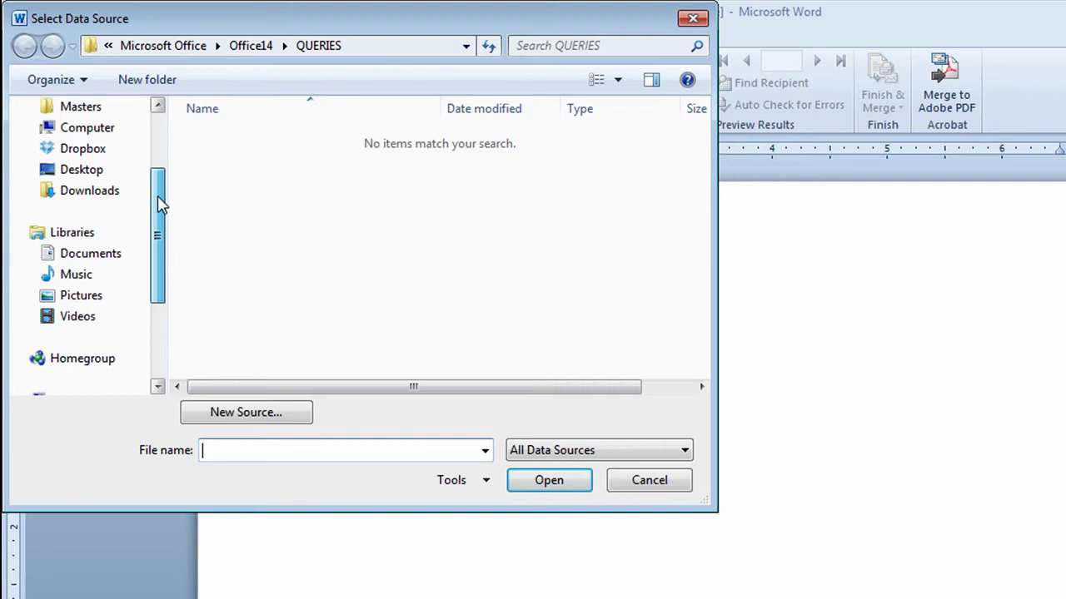
pyautogui.click(106, 133)
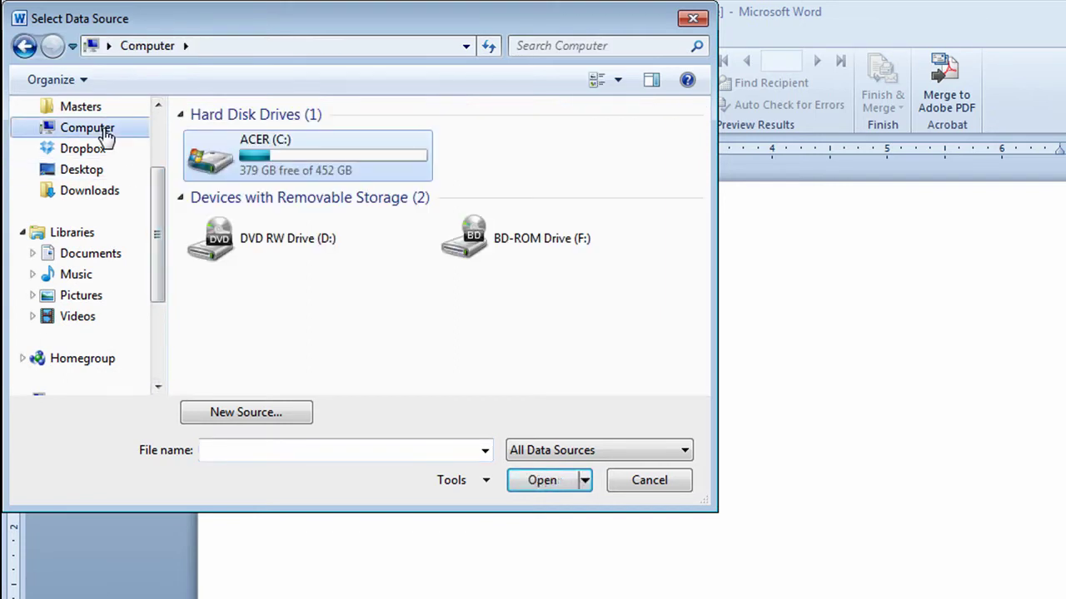
pyautogui.click(254, 143)
pyautogui.doubleClick(254, 143)
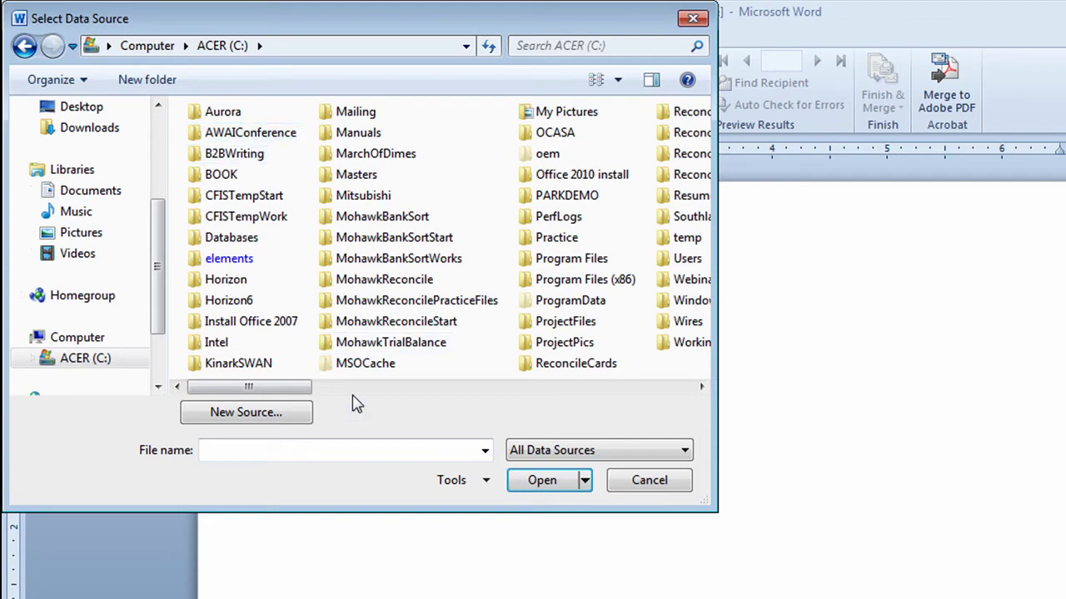
pyautogui.doubleClick(358, 177)
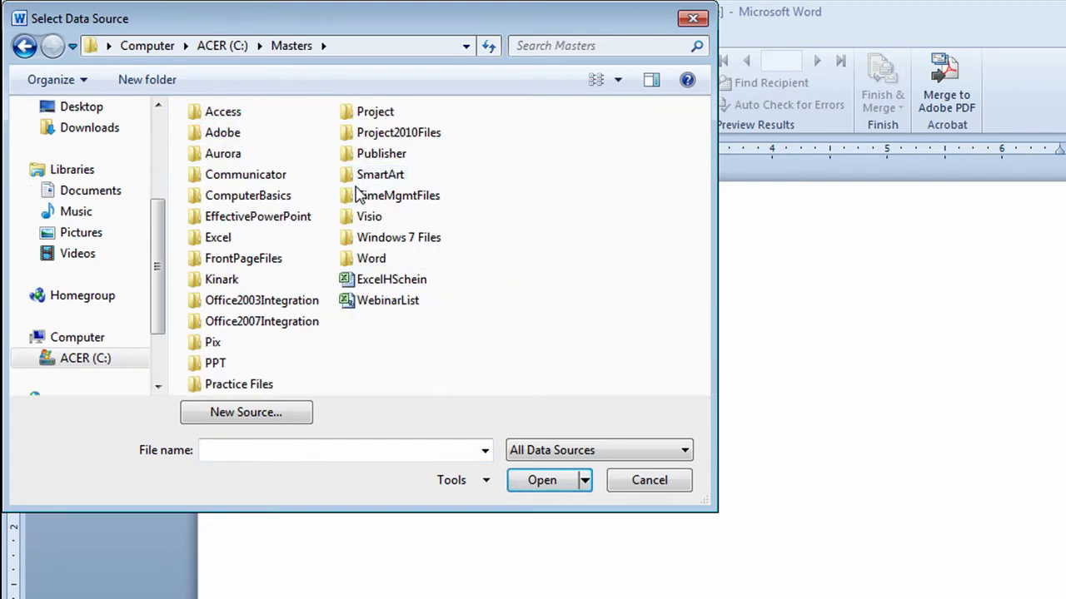
pyautogui.doubleClick(366, 258)
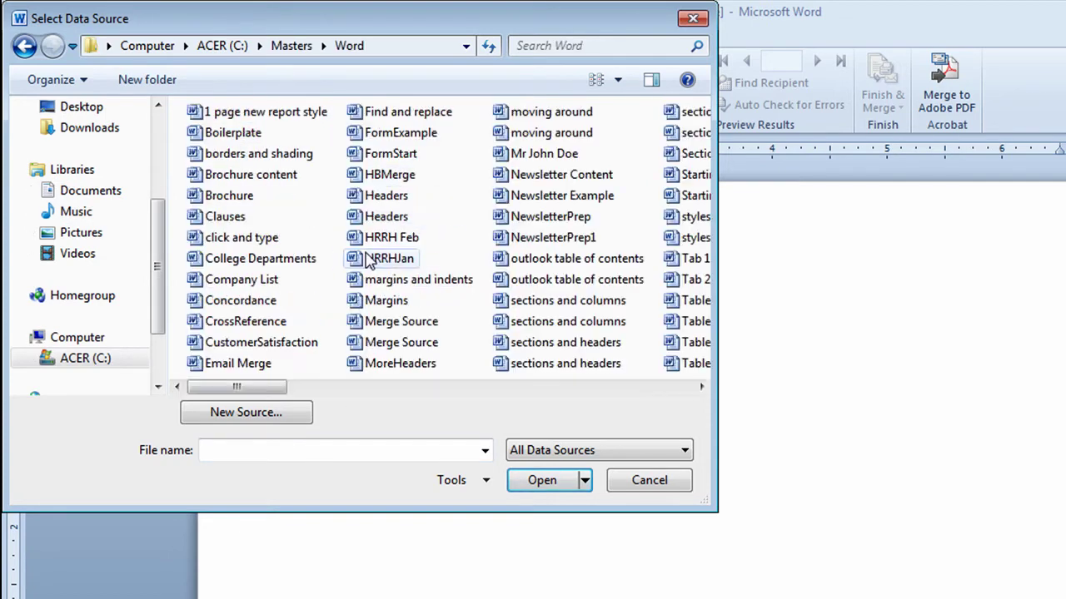
pyautogui.click(410, 346)
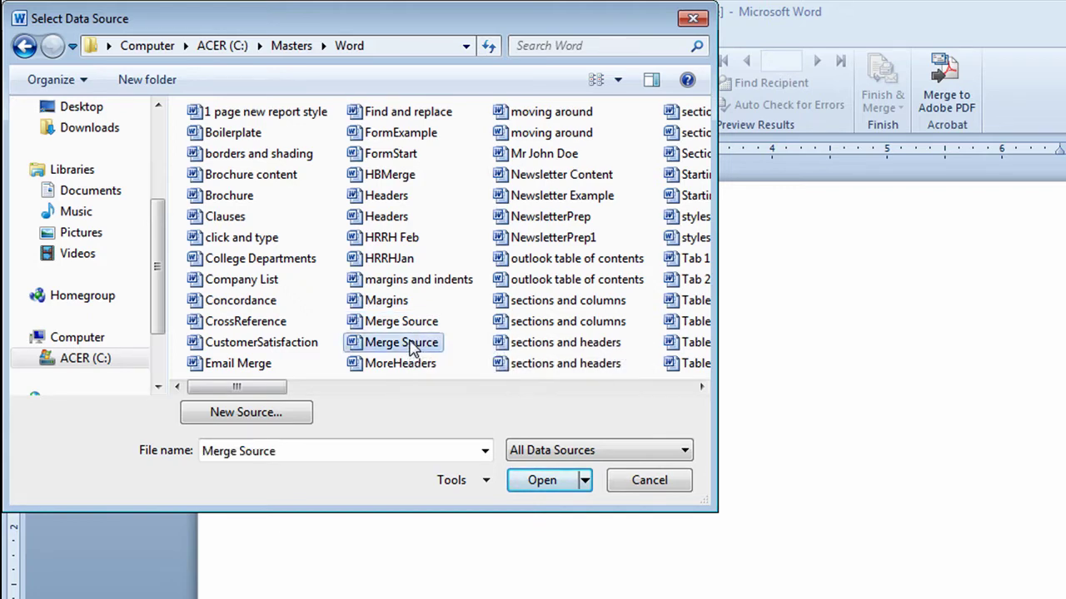
pyautogui.click(541, 481)
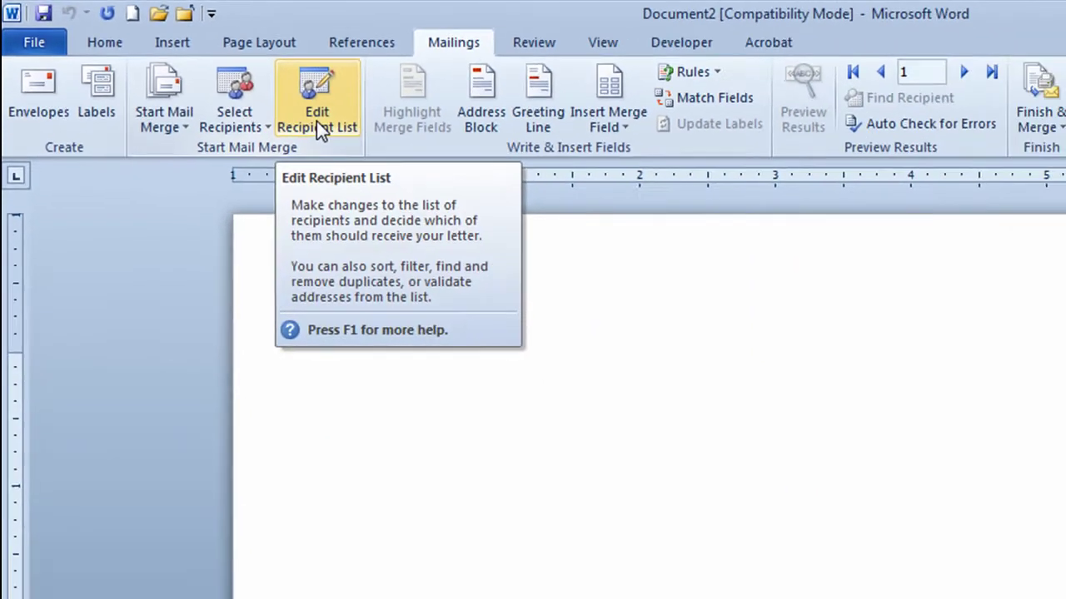
pyautogui.click(457, 173)
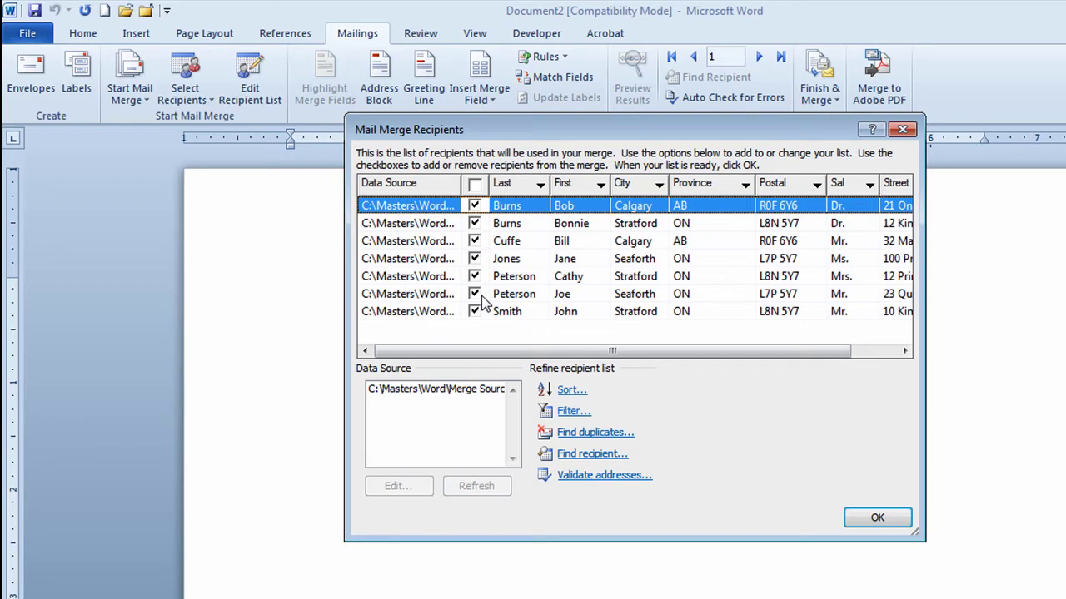
pyautogui.click(879, 519)
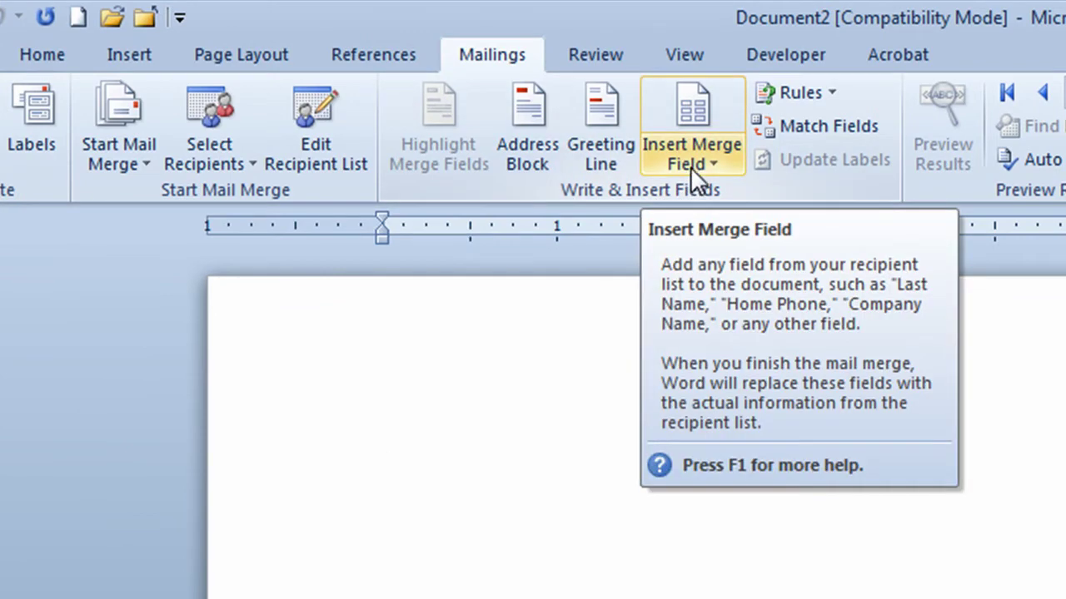
# Insert the «Sal» «First» «Last» merge fields as the letter's name line.
pyautogui.click(690, 167)
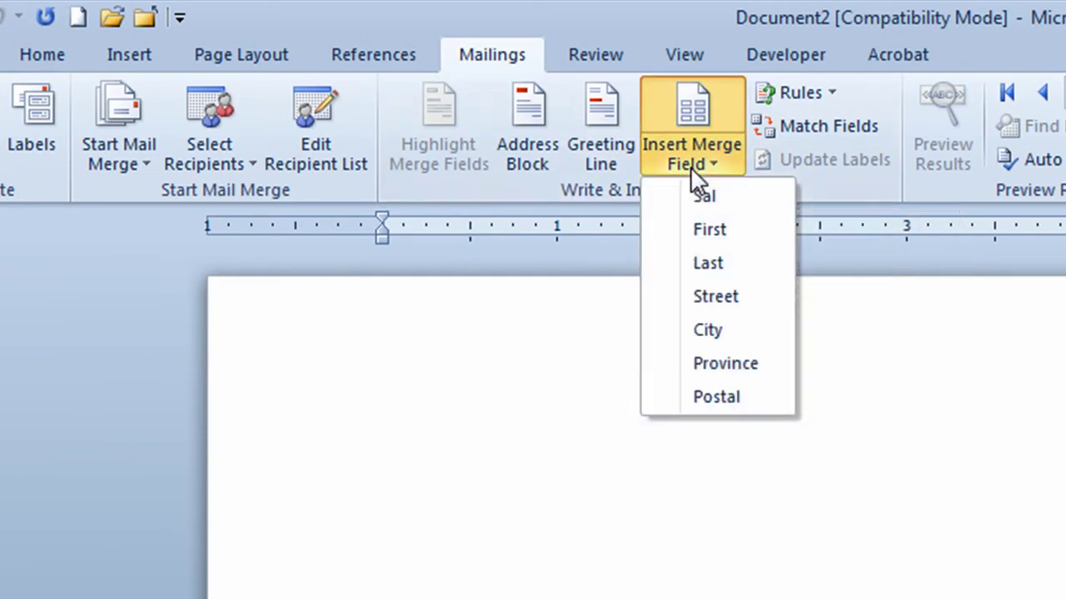
pyautogui.click(761, 215)
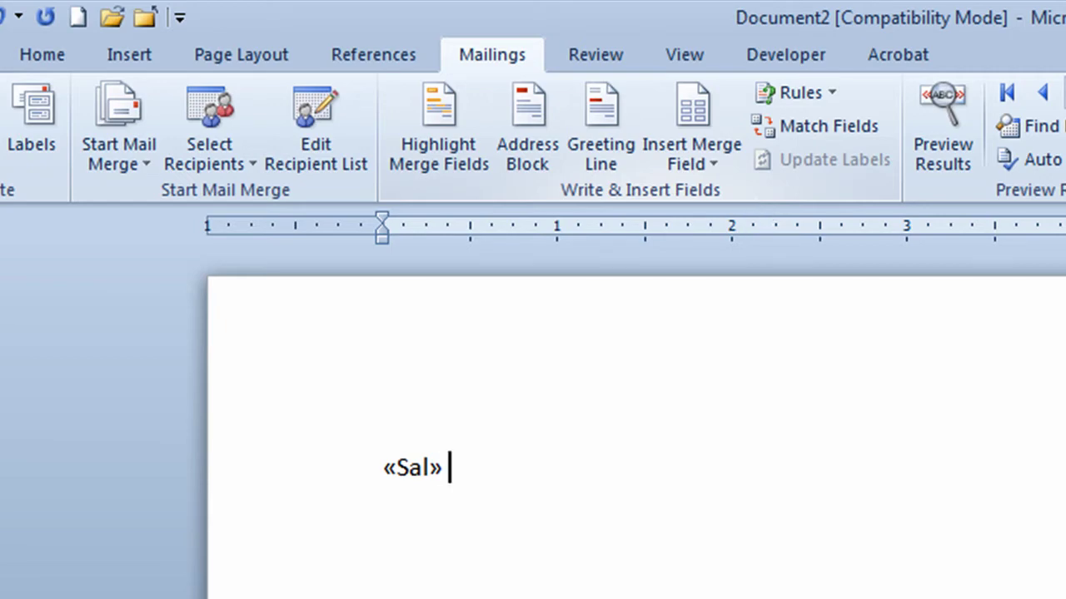
pyautogui.click(704, 160)
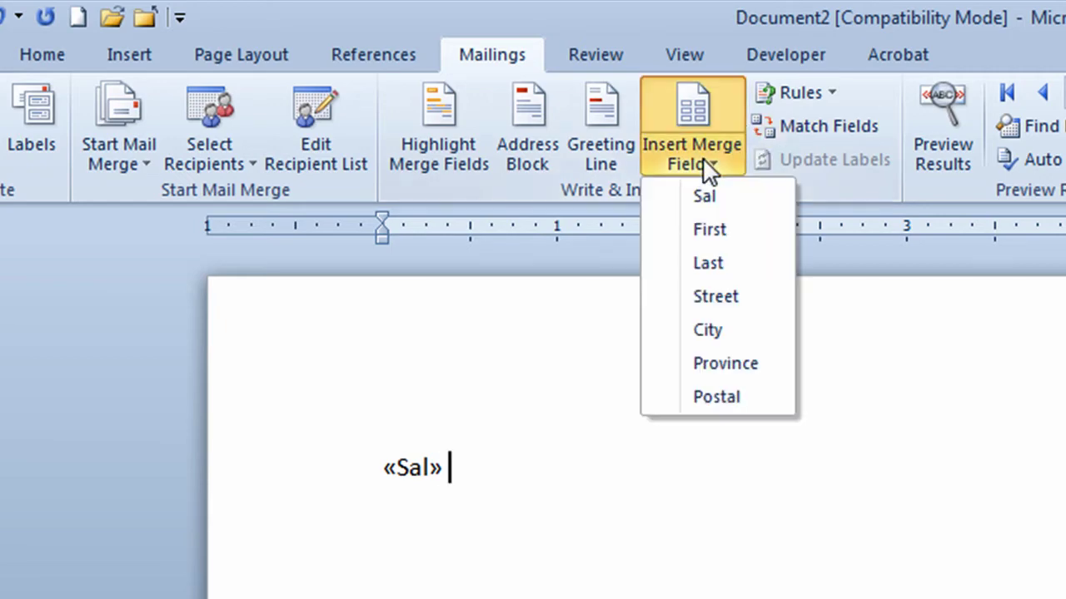
pyautogui.click(706, 231)
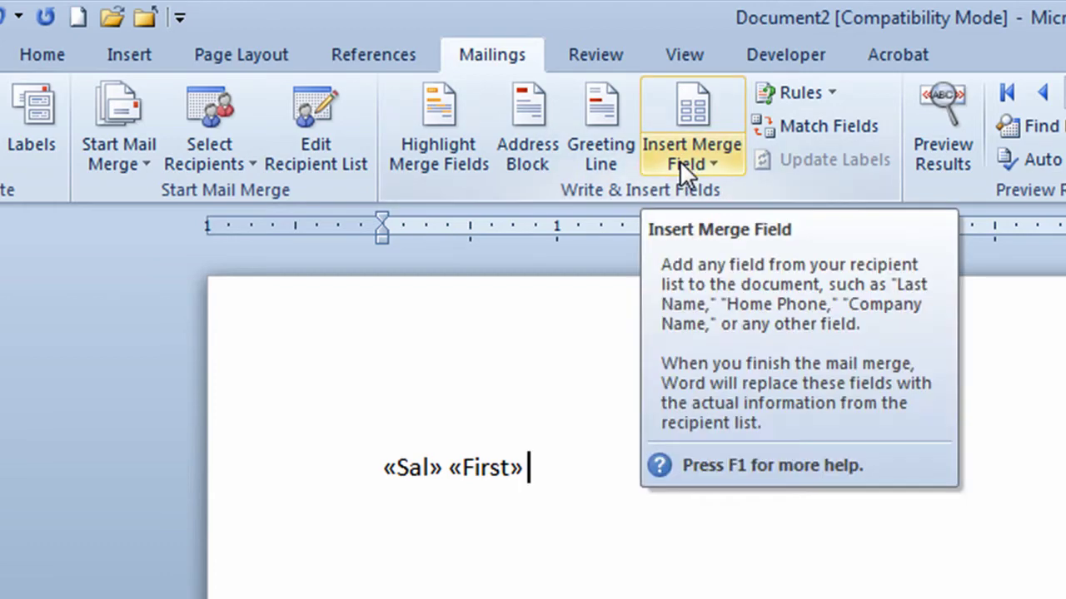
pyautogui.click(679, 160)
pyautogui.click(706, 263)
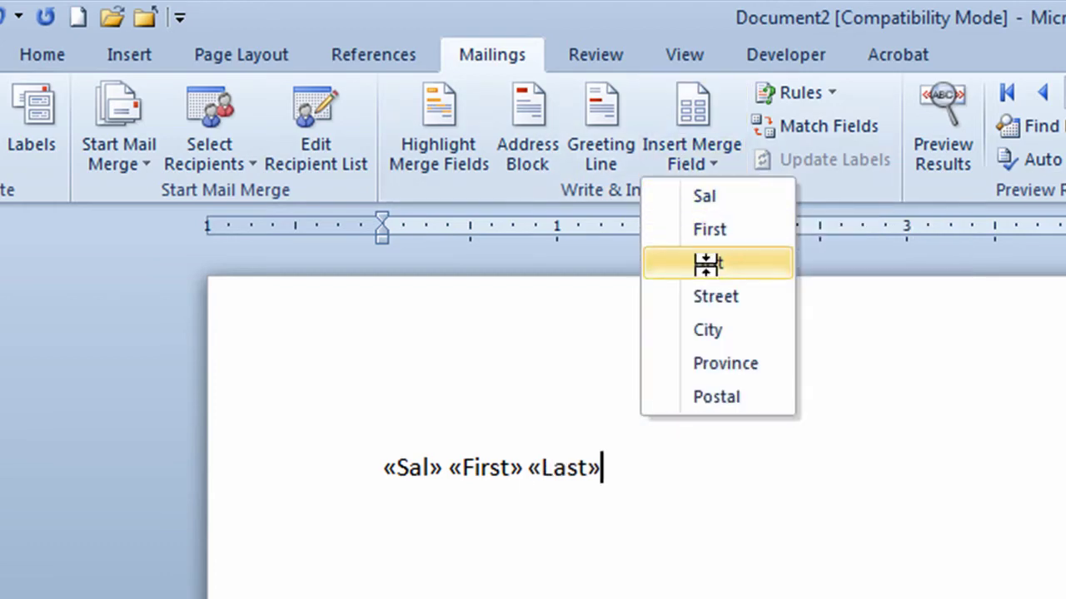
# Add address lines with «Street», «City», «Province» and «Postal» merge fields.
pyautogui.press('Return')
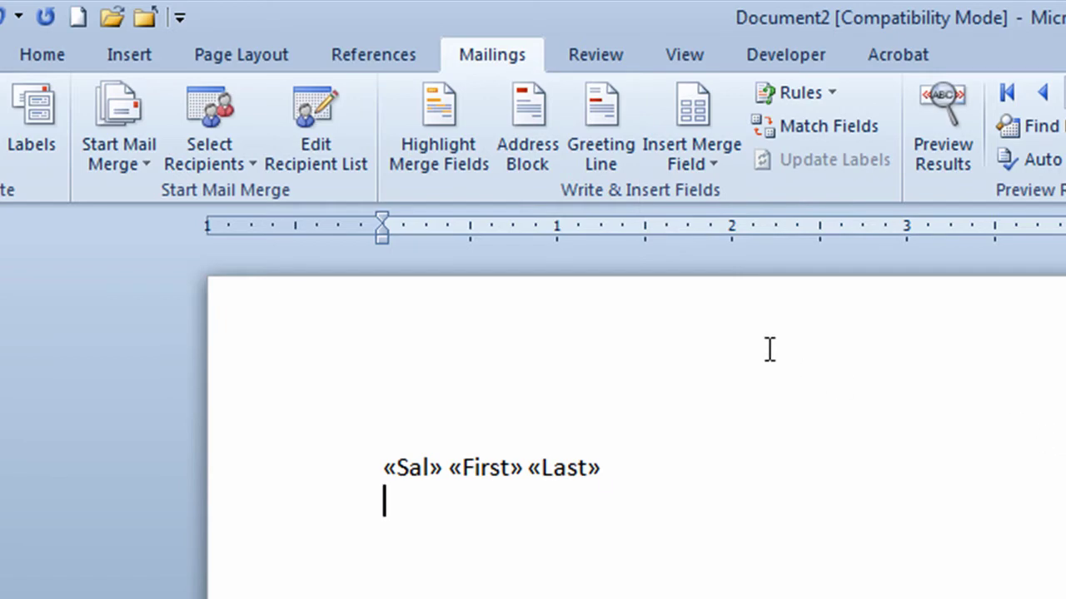
pyautogui.click(678, 162)
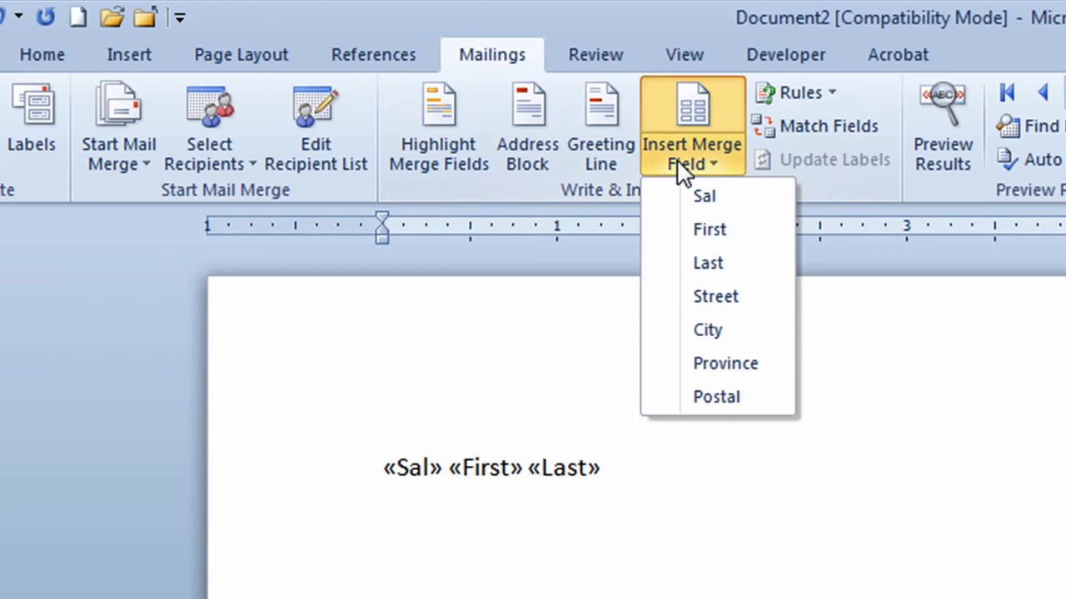
pyautogui.click(703, 297)
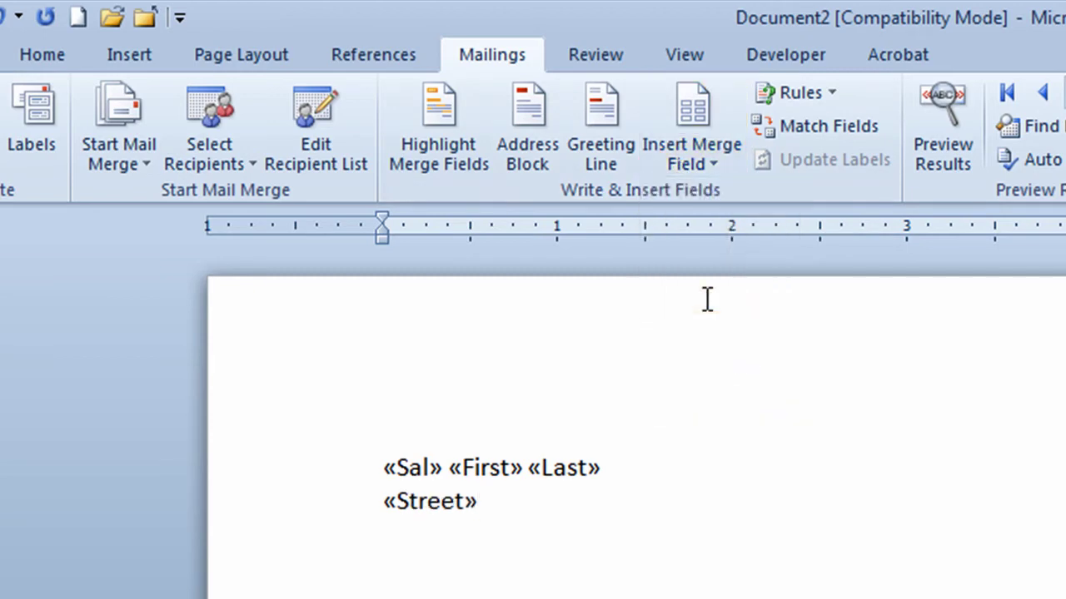
pyautogui.press('Return')
pyautogui.click(690, 159)
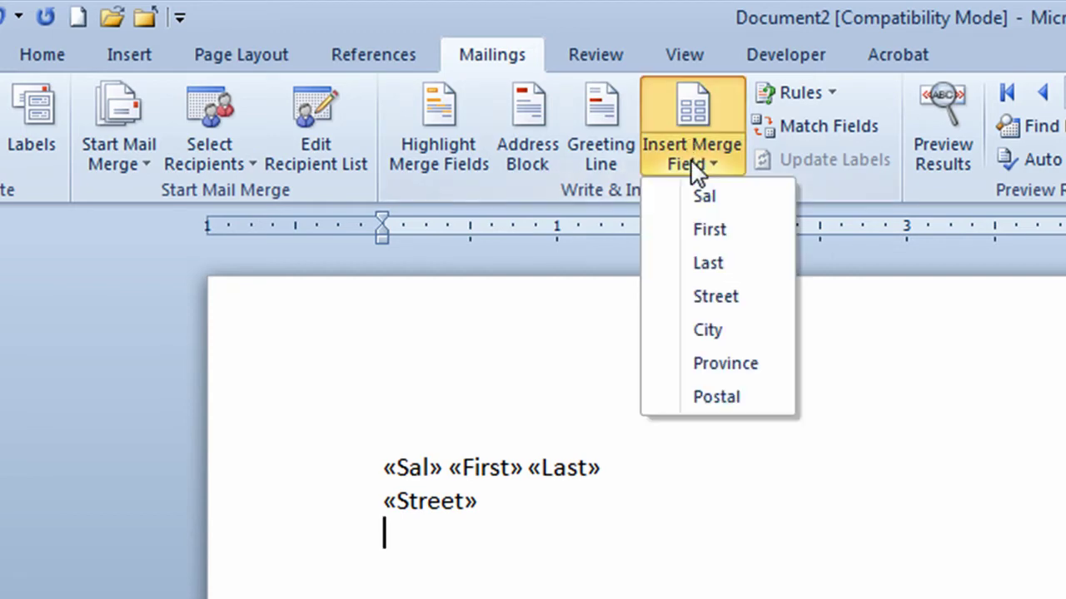
pyautogui.click(707, 330)
pyautogui.write(',')
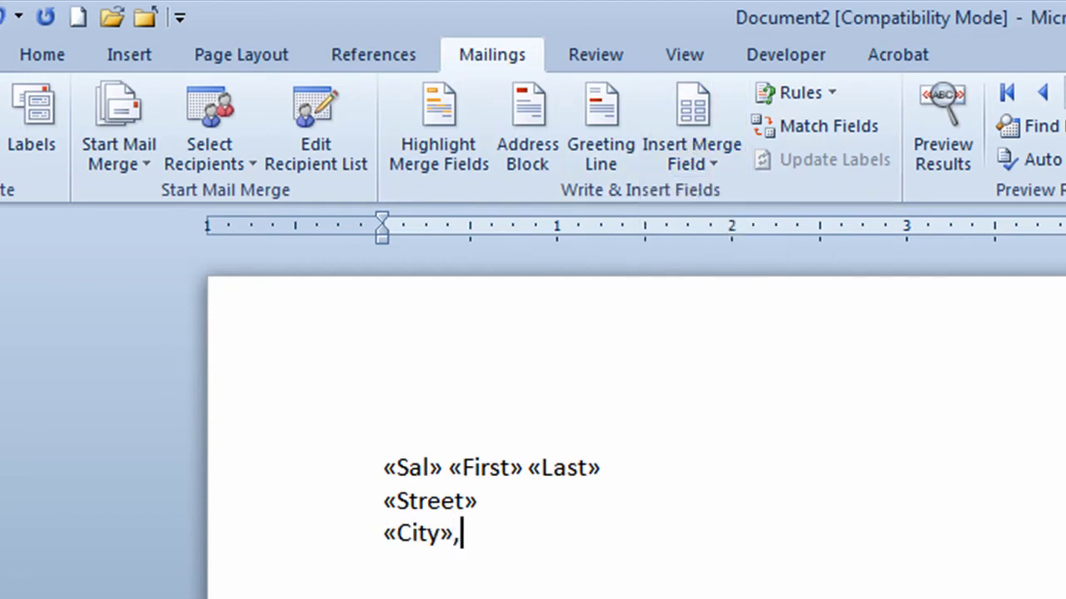
pyautogui.click(681, 165)
pyautogui.click(714, 367)
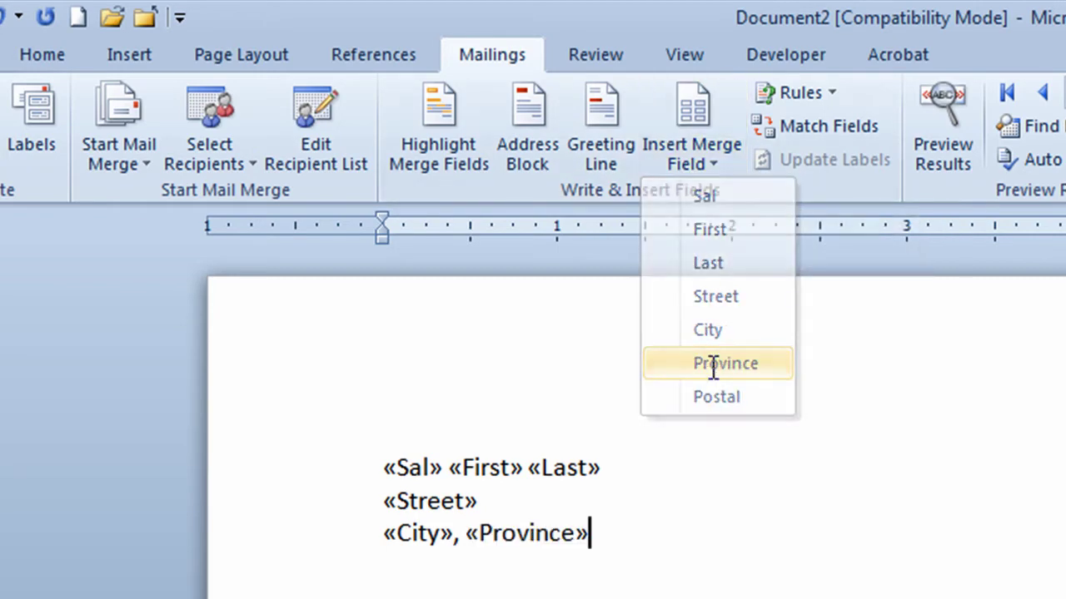
pyautogui.press('Return')
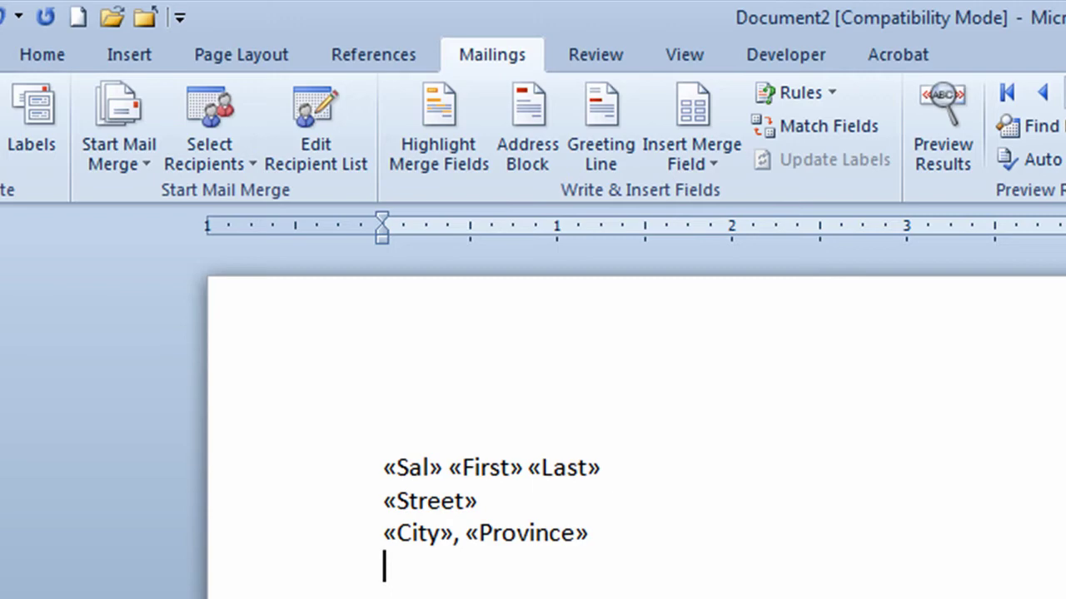
pyautogui.click(686, 163)
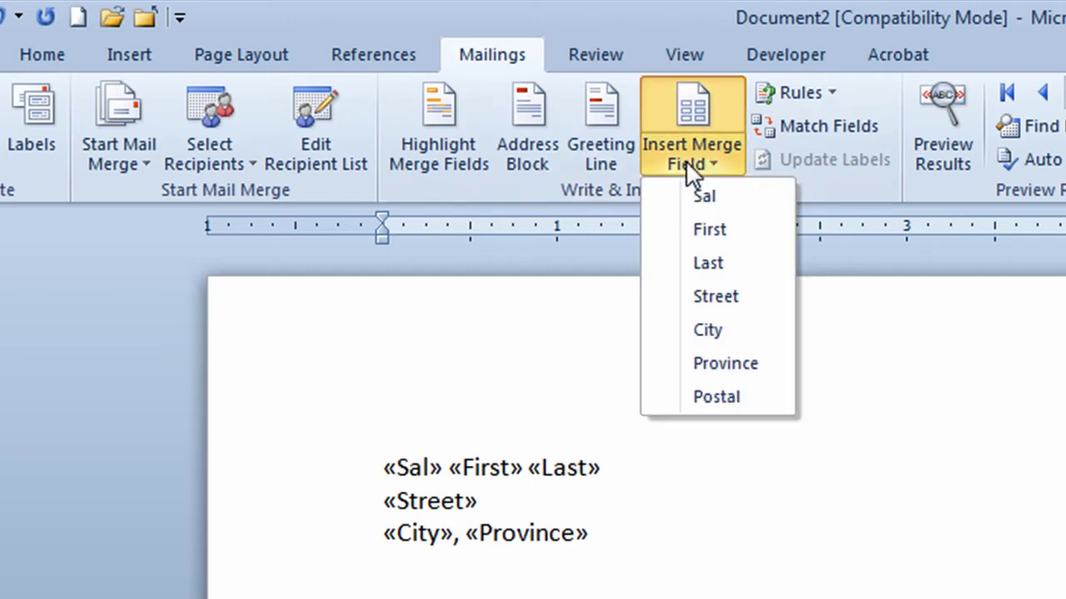
pyautogui.click(715, 398)
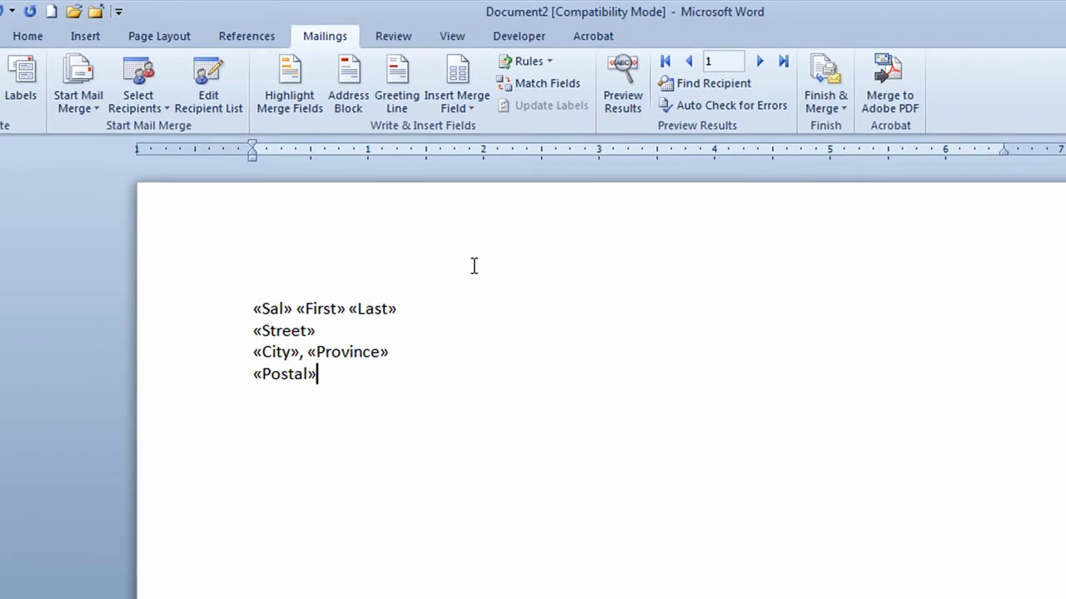
# Write the greeting "Dear «First»," and begin the body with "This is an invitation to".
pyautogui.press('Return')
pyautogui.write('Dear')
pyautogui.click(456, 111)
pyautogui.click(471, 153)
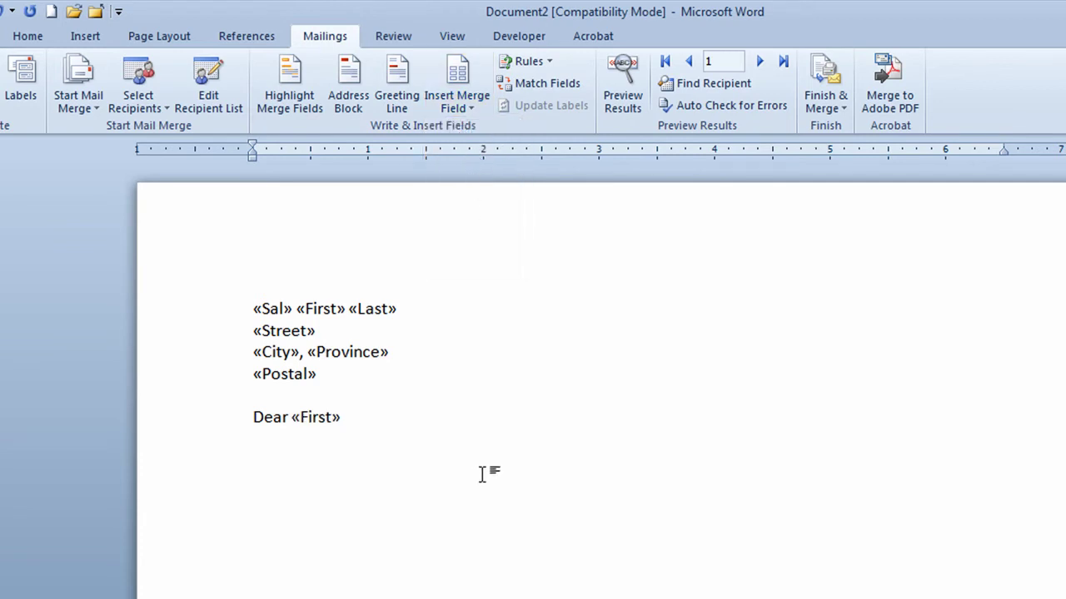
pyautogui.write(',')
pyautogui.press('Return')
pyautogui.press('Return')
pyautogui.write('This is an invitatio')
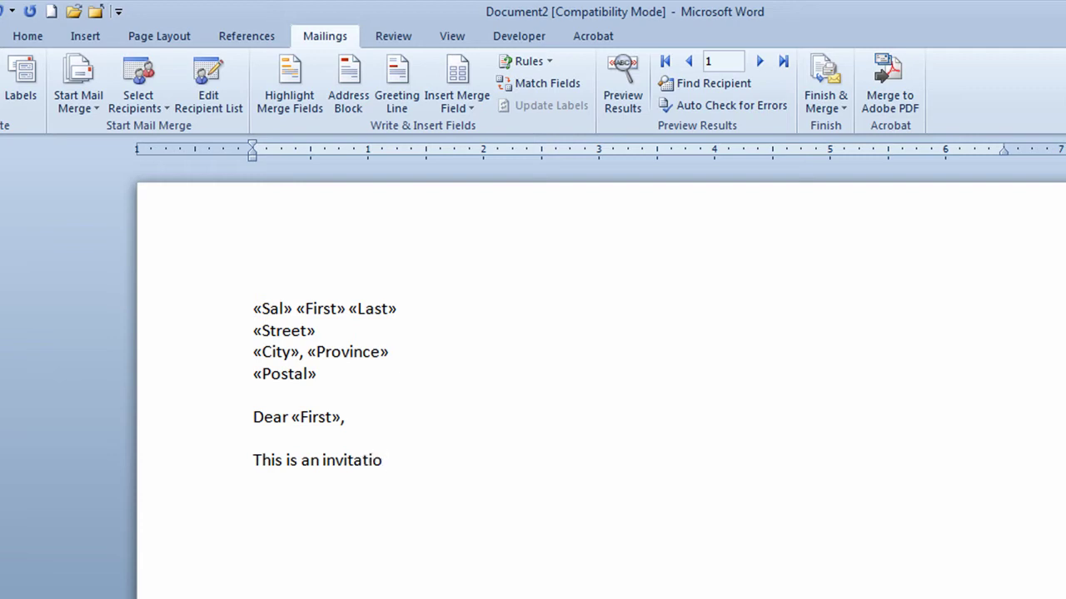
pyautogui.write('n to')
# Append «Sal» «First» «Last» and "to our open house." to the invitation sentence.
pyautogui.click(450, 111)
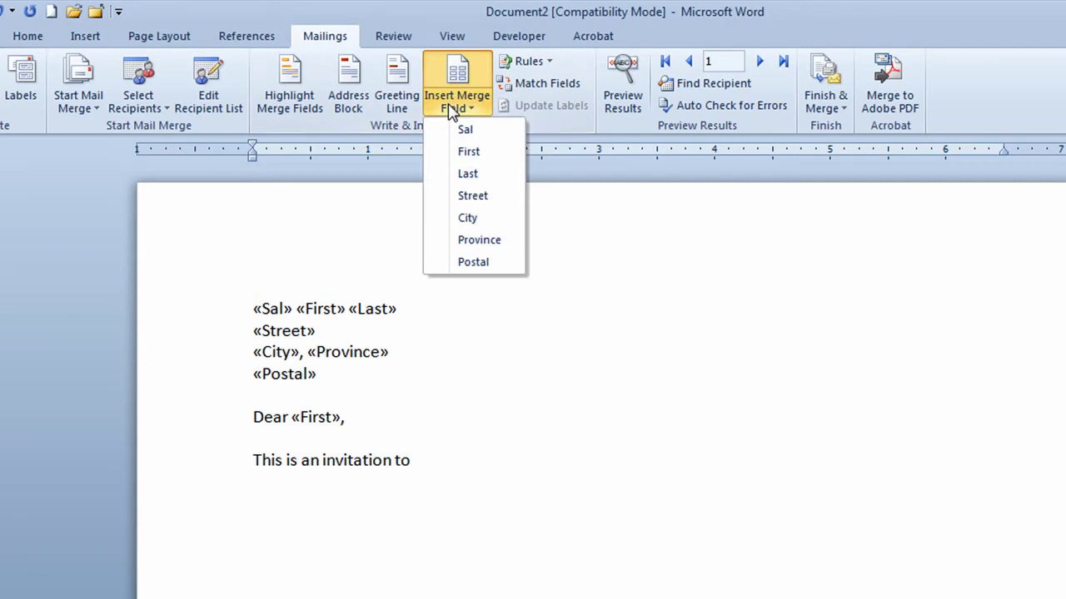
pyautogui.click(461, 129)
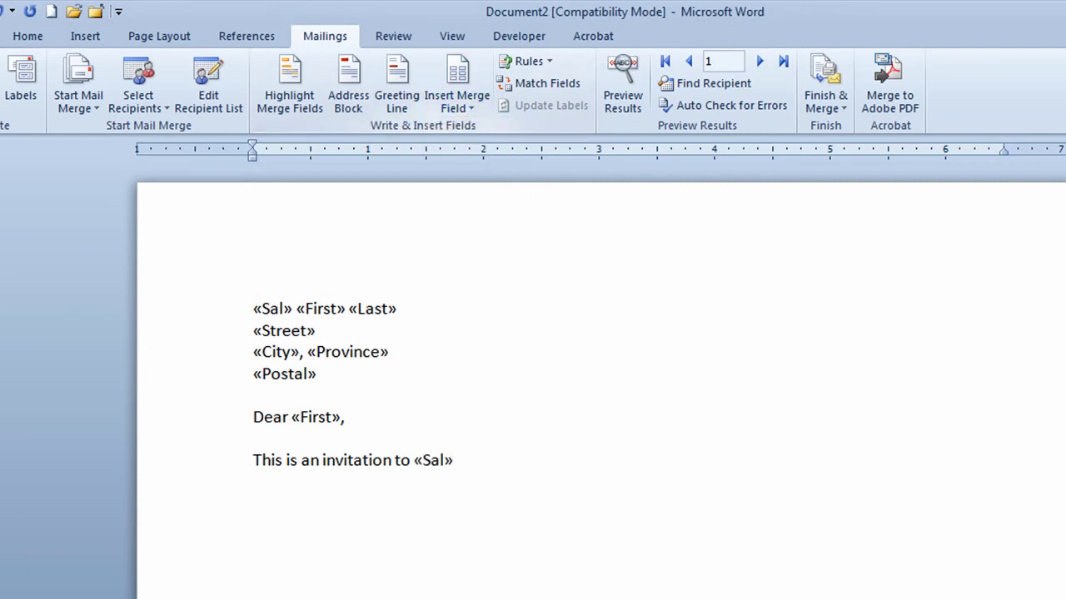
pyautogui.click(464, 109)
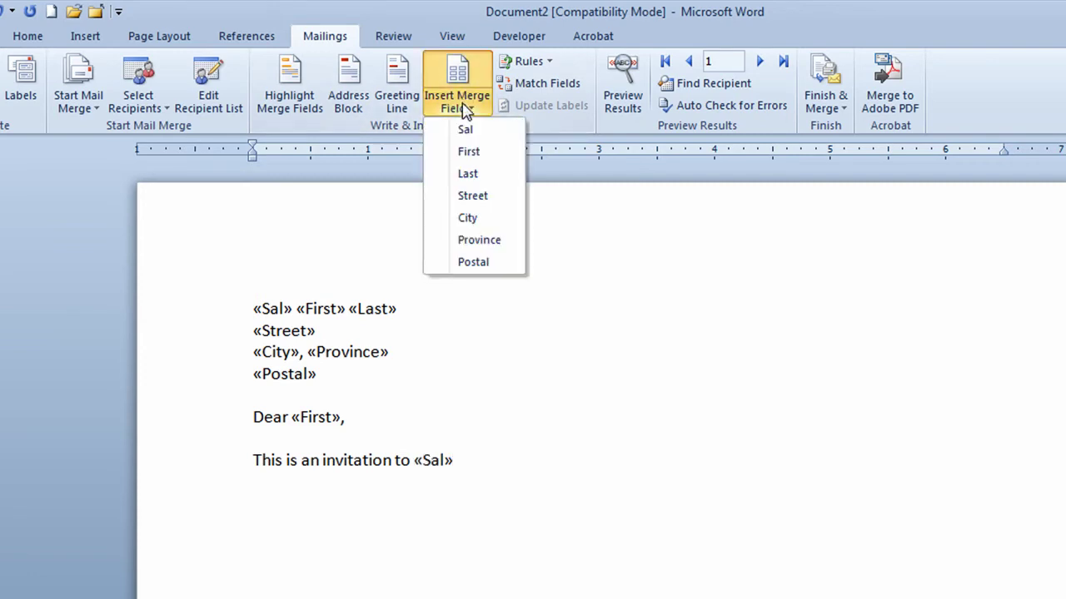
pyautogui.click(468, 152)
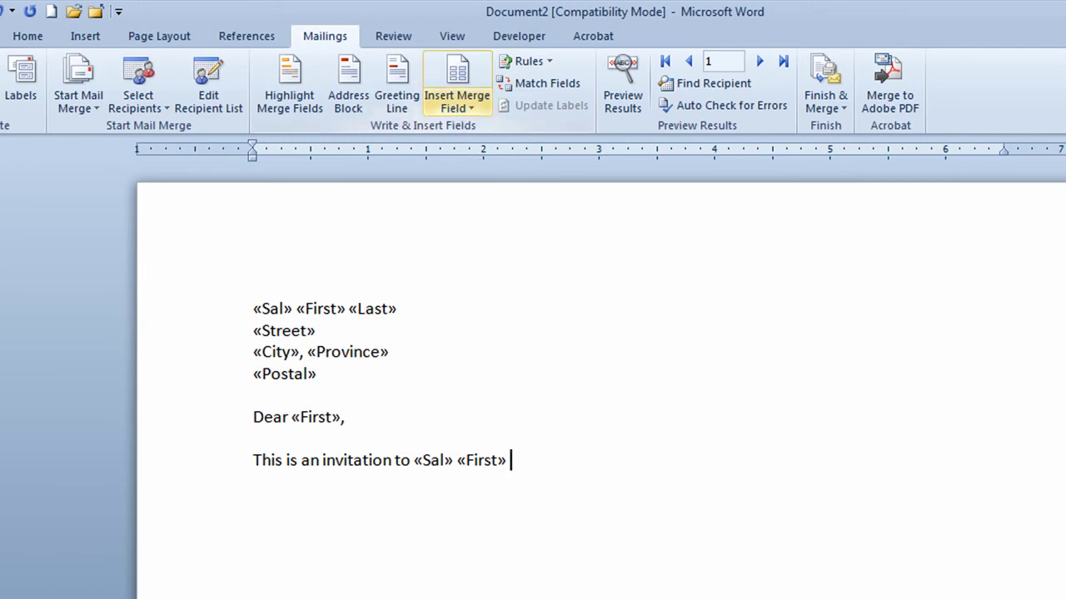
pyautogui.click(459, 110)
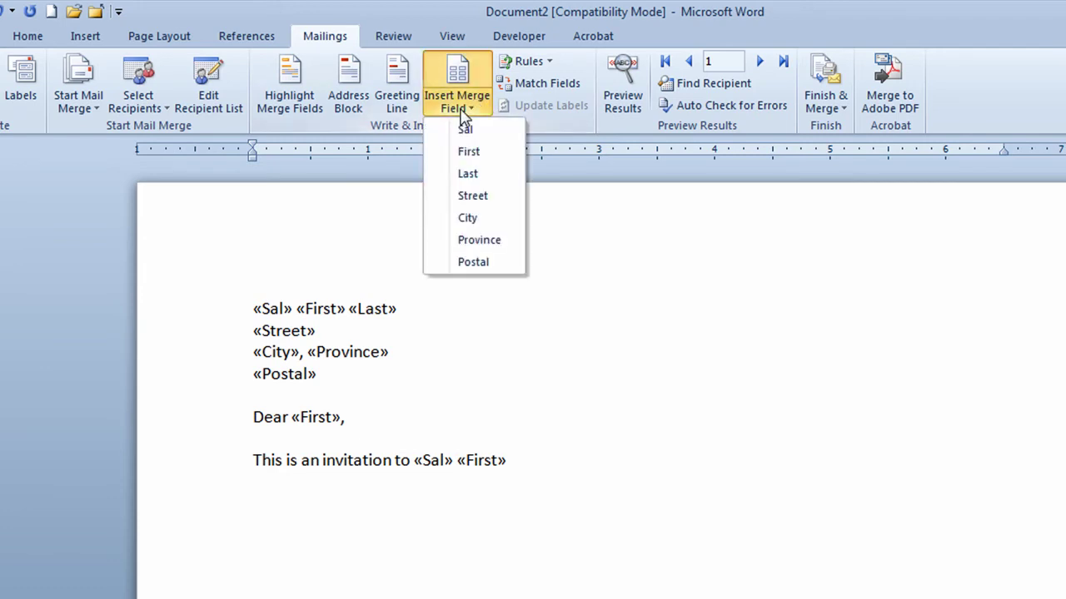
pyautogui.click(463, 172)
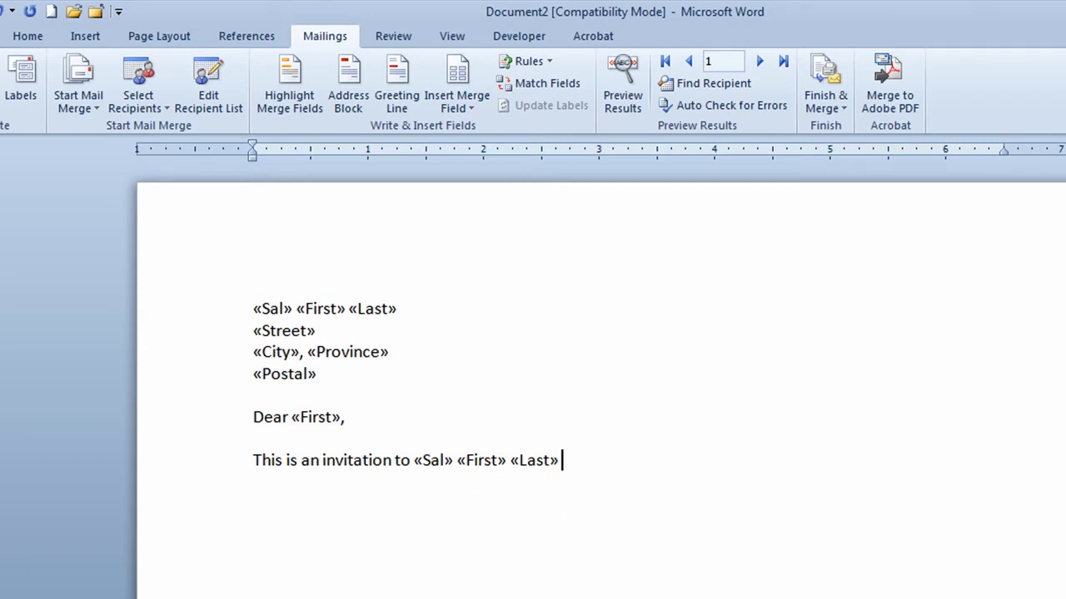
pyautogui.write('to our open hous')
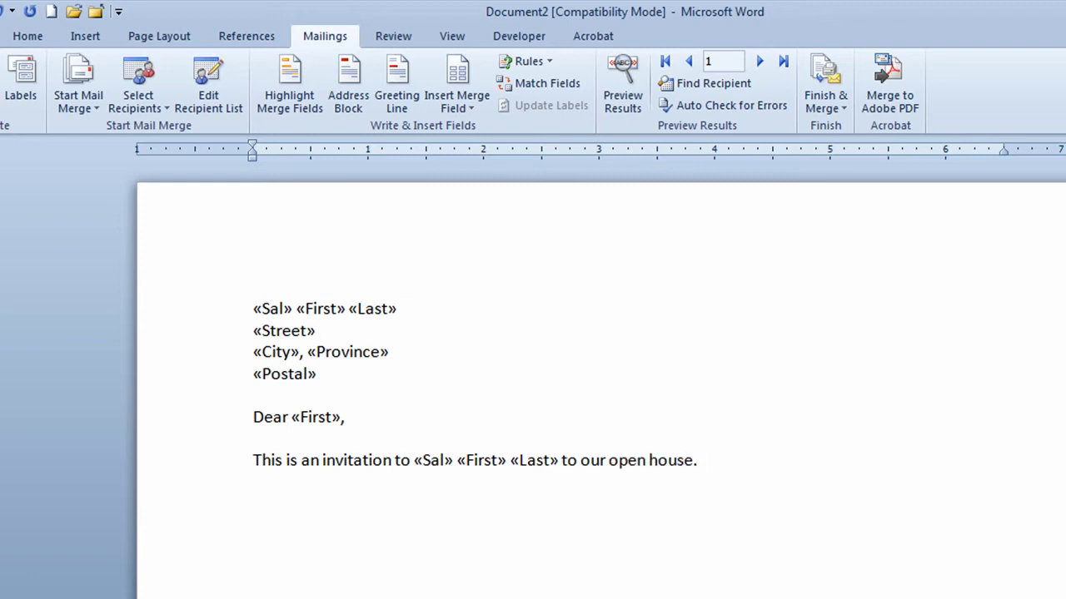
pyautogui.write('e.')
pyautogui.press('Return')
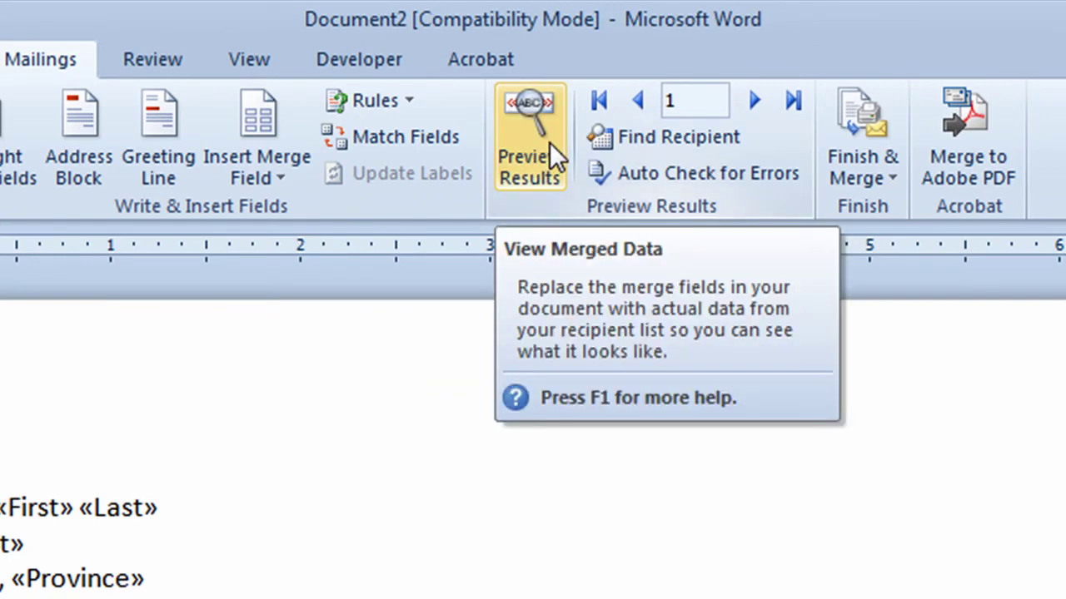
# Insert "and a guest" before "to our open house" and preview recipient 1's merged letter.
pyautogui.click(550, 142)
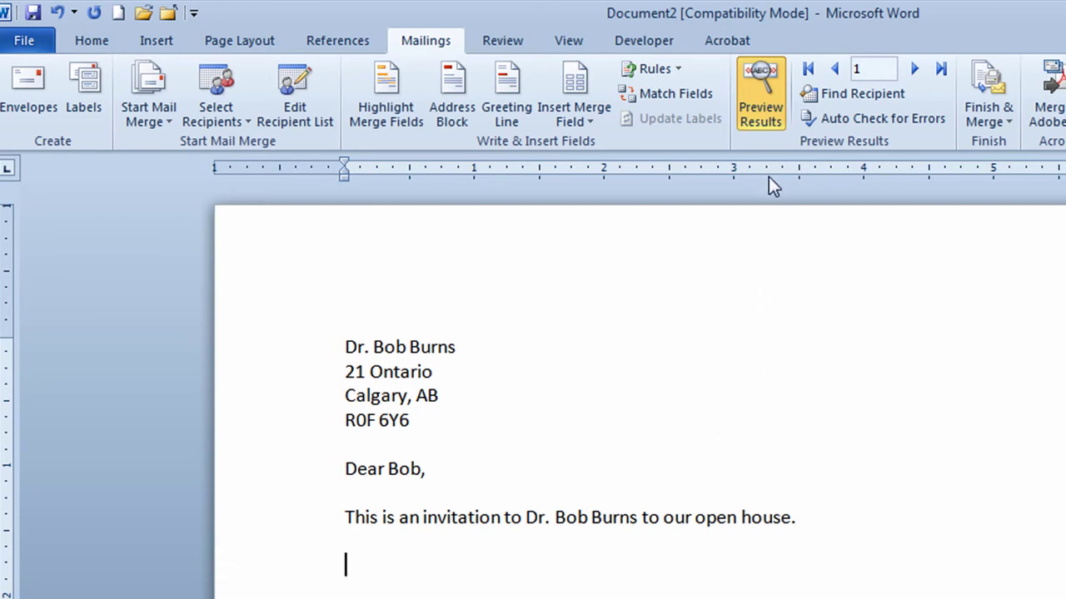
pyautogui.click(764, 107)
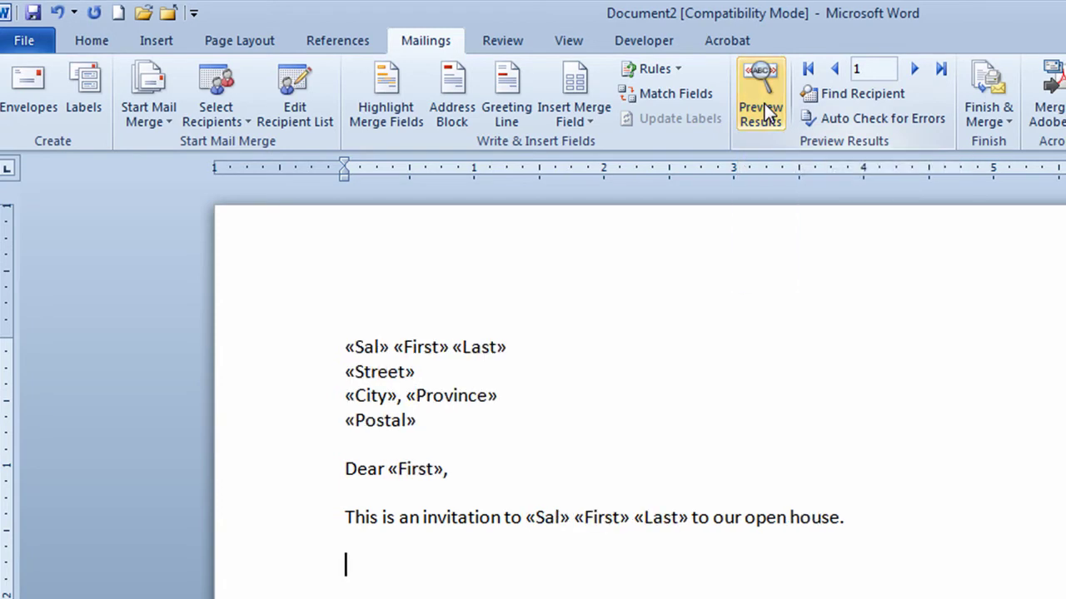
pyautogui.click(698, 517)
pyautogui.write('an')
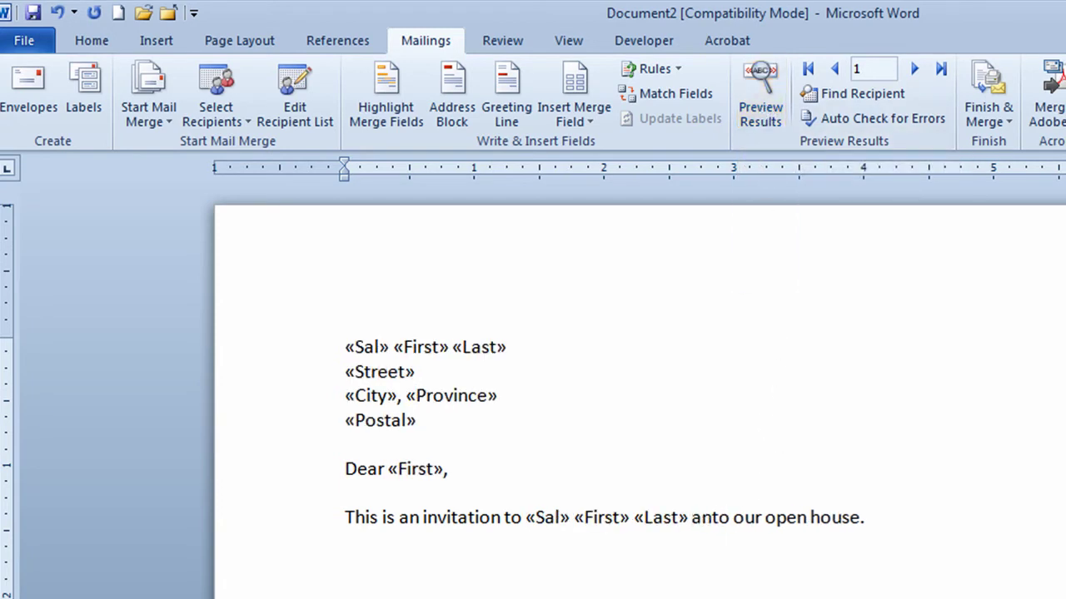
pyautogui.write('d a guest')
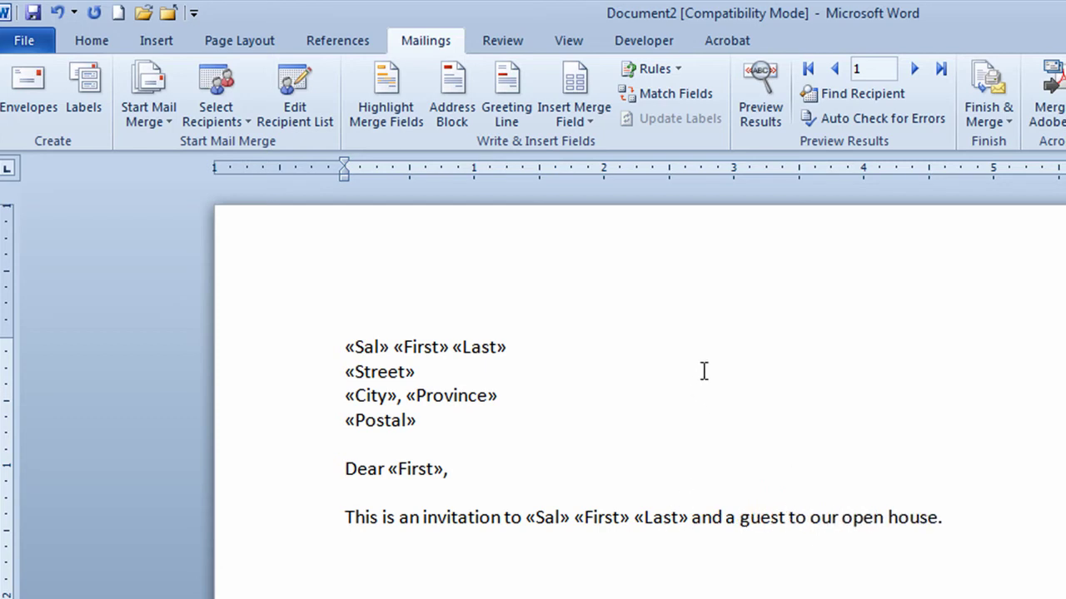
pyautogui.click(759, 114)
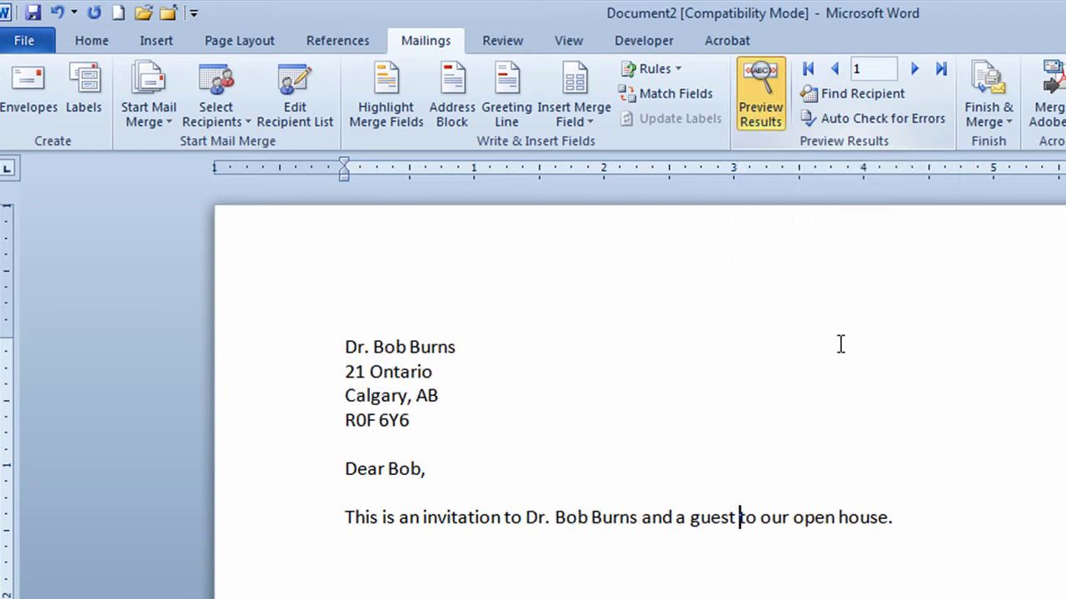
# Advance the merge preview through record 2 to recipient 3's letter.
pyautogui.click(916, 72)
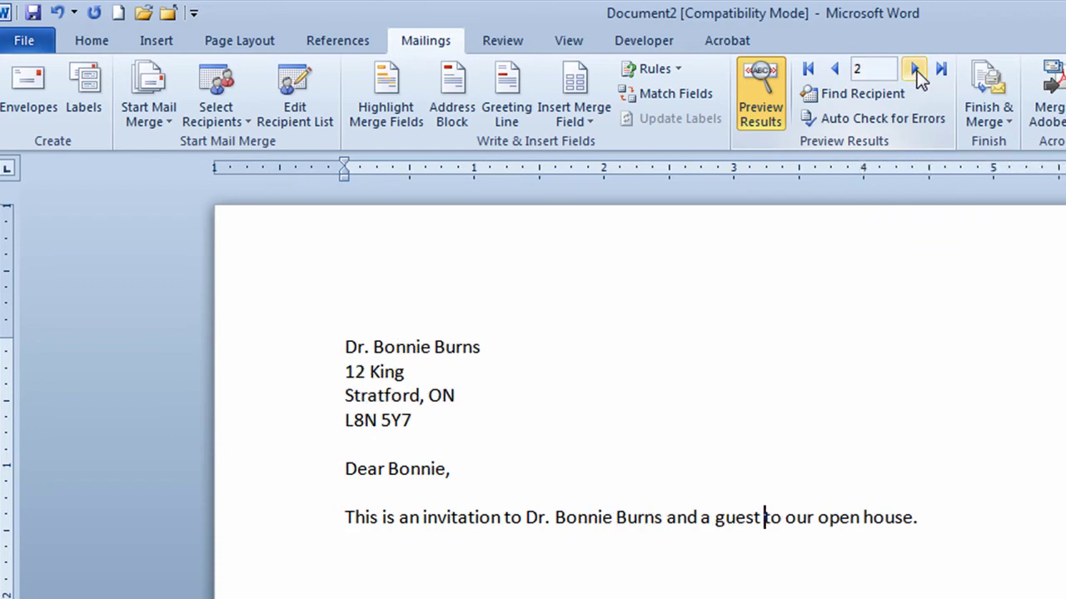
pyautogui.click(916, 71)
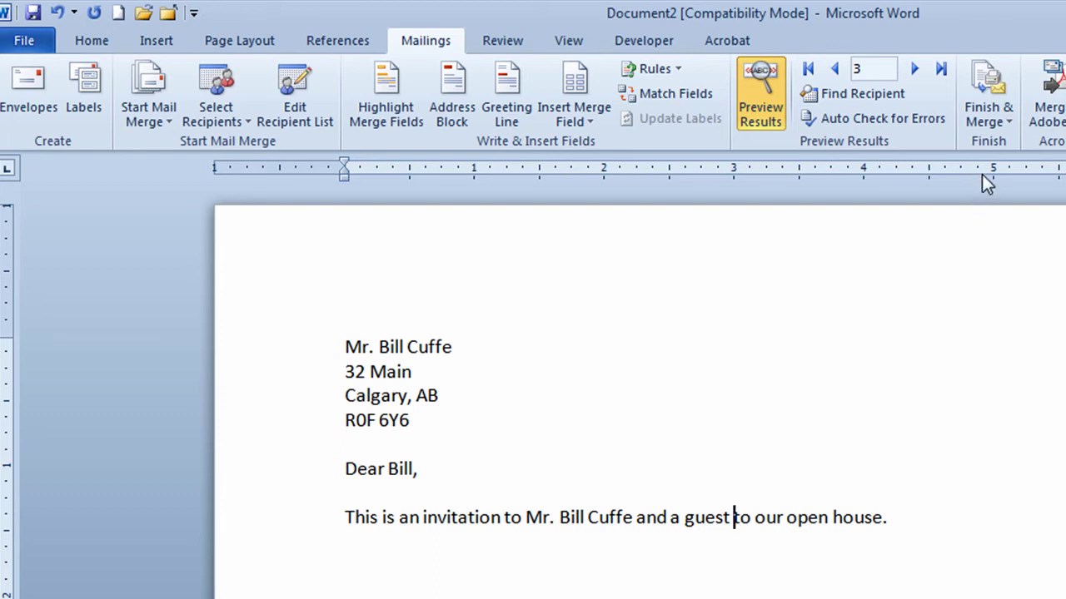
# Finish the merge by editing individual documents for all records into Letters1.
pyautogui.click(986, 123)
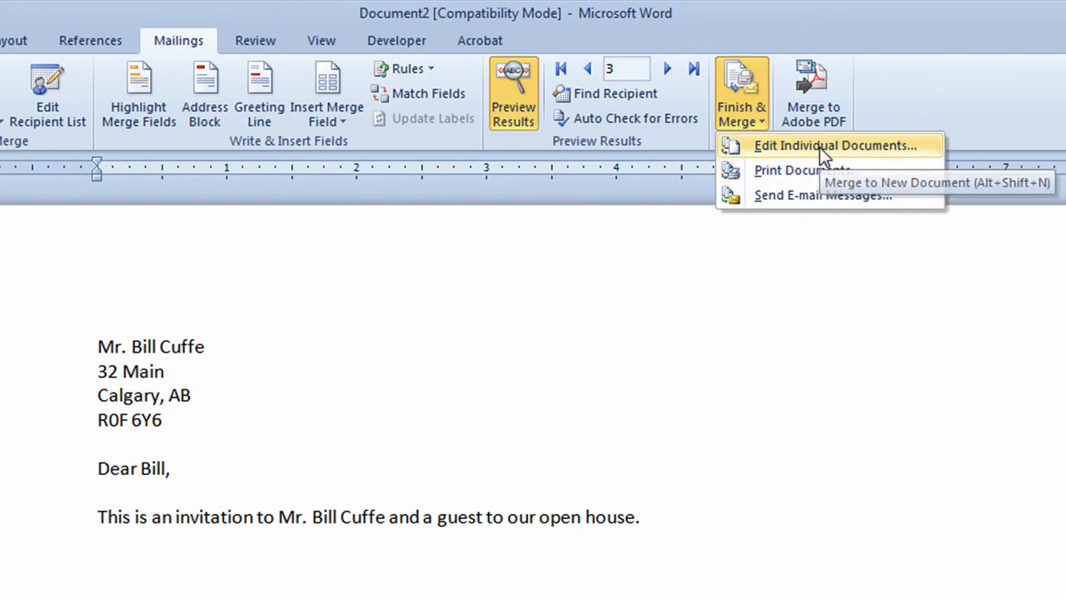
pyautogui.click(819, 147)
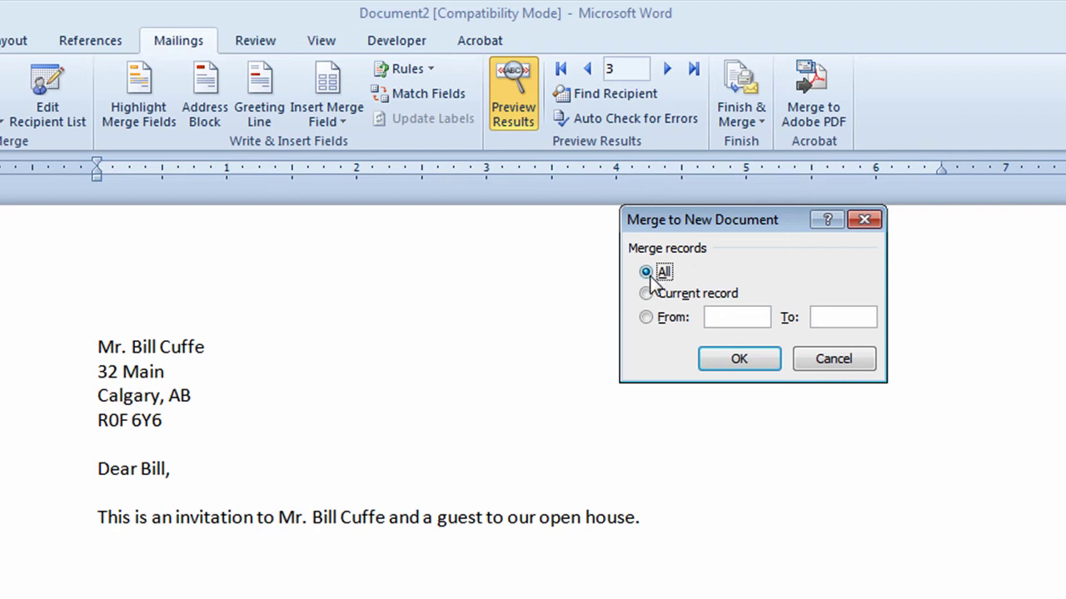
pyautogui.click(741, 362)
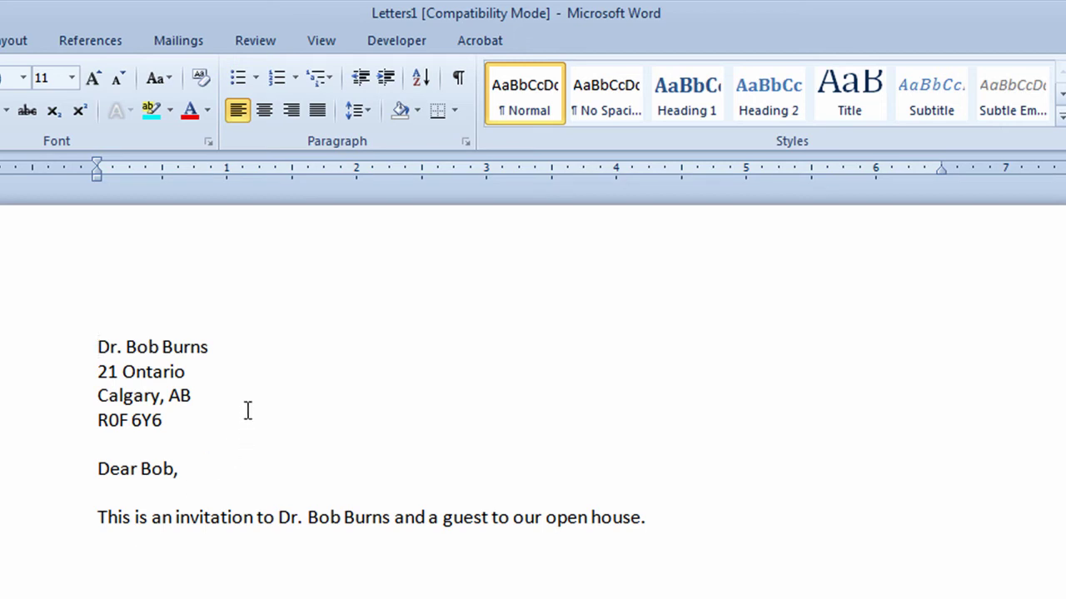
pyautogui.scroll(-8, 248, 411)
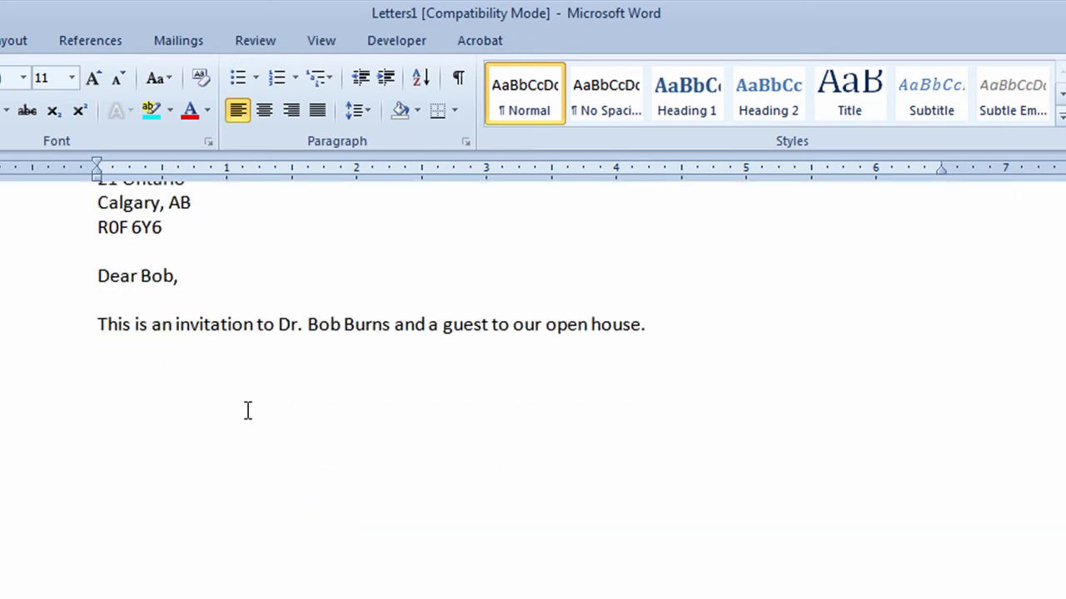
pyautogui.scroll(-5, 248, 411)
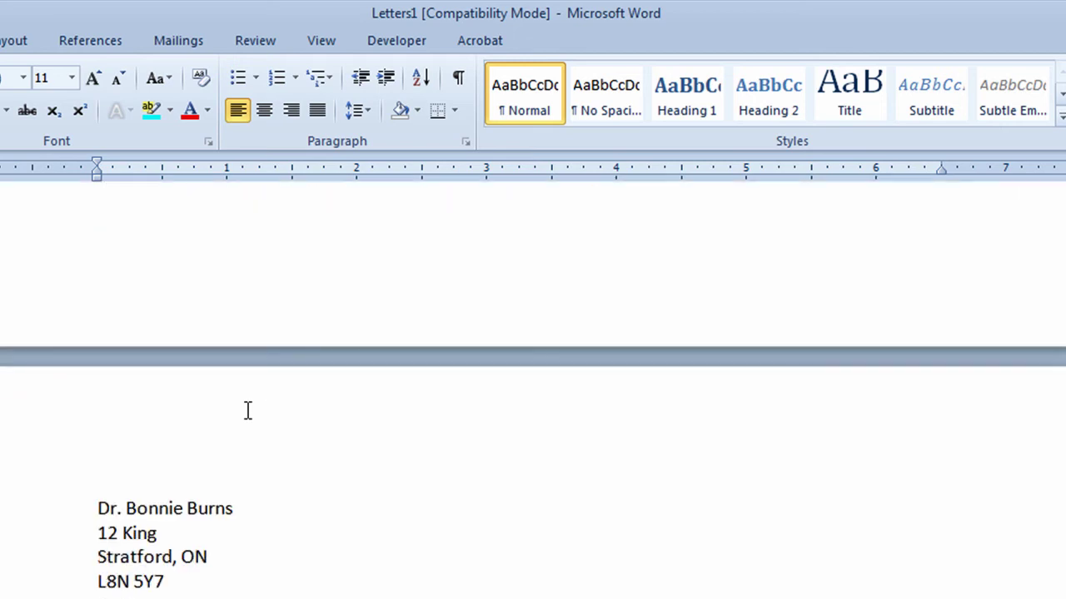
pyautogui.scroll(-20, 247, 410)
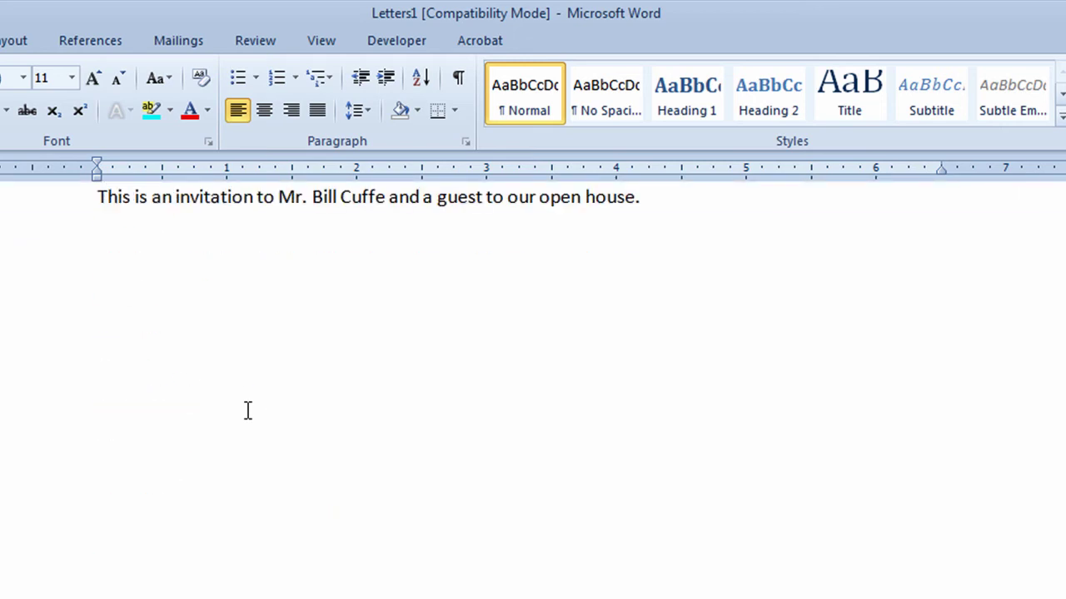
pyautogui.scroll(-12, 247, 410)
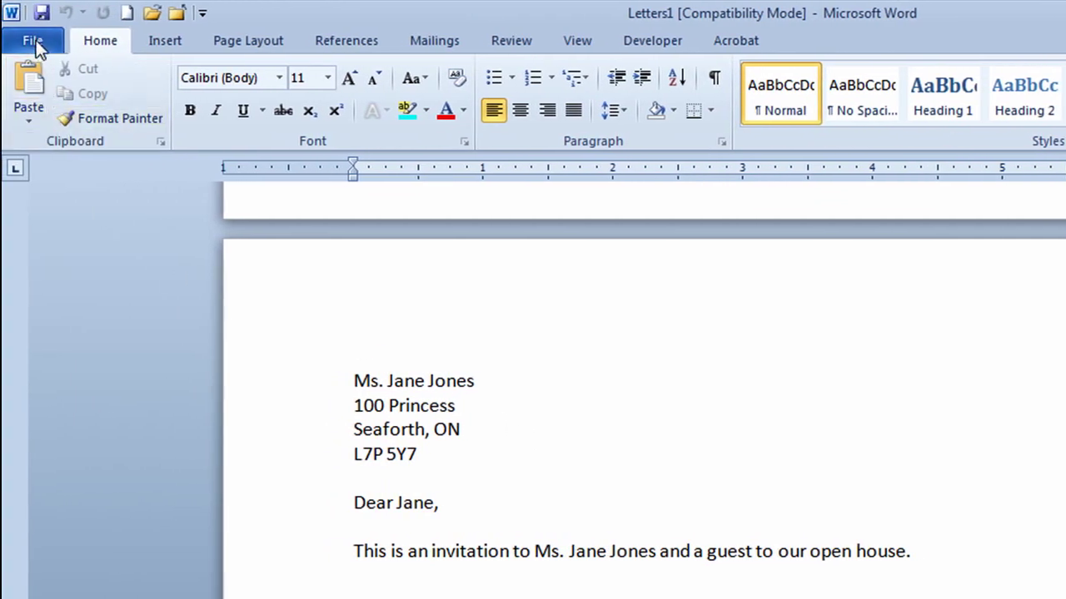
# Show the Print page for Letters1 with the Brother HL-2170W printer.
pyautogui.click(33, 42)
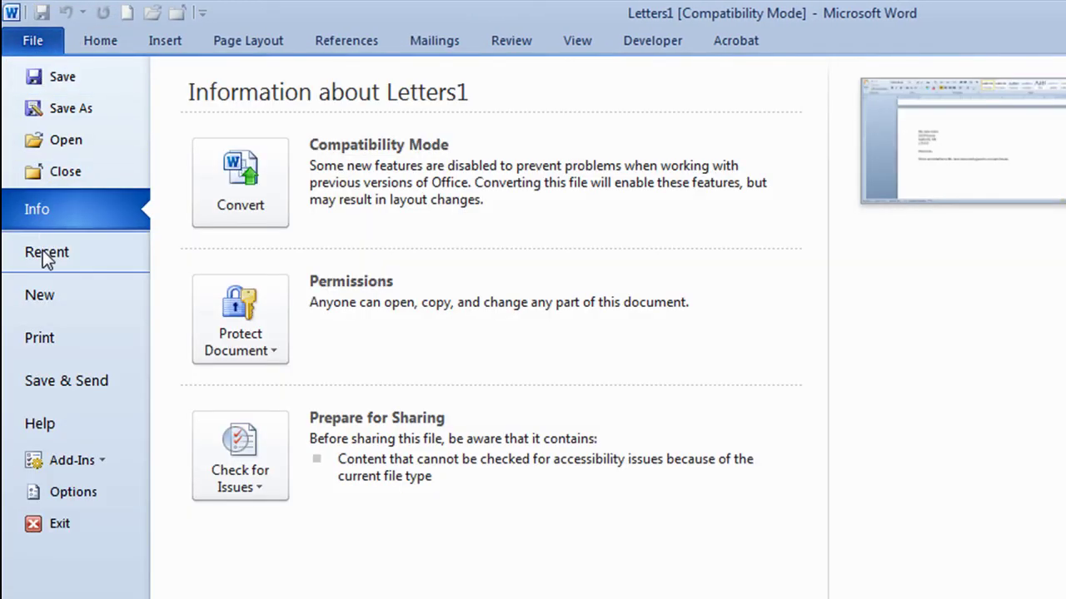
pyautogui.click(43, 337)
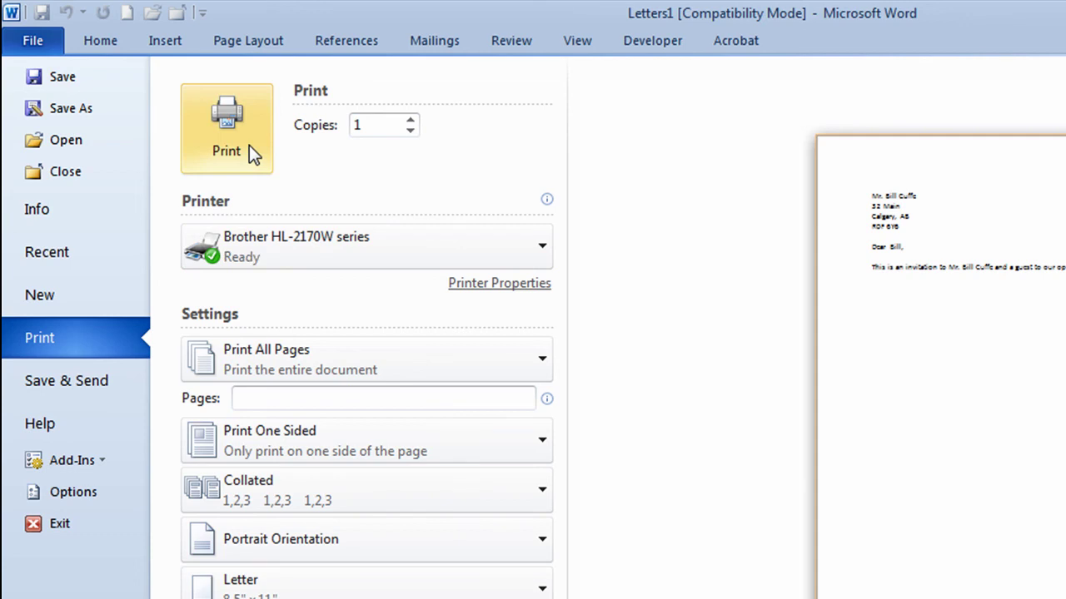
# Exit the Print page to the Mailings tab and switch back to the Document2 merge letter.
pyautogui.click(454, 45)
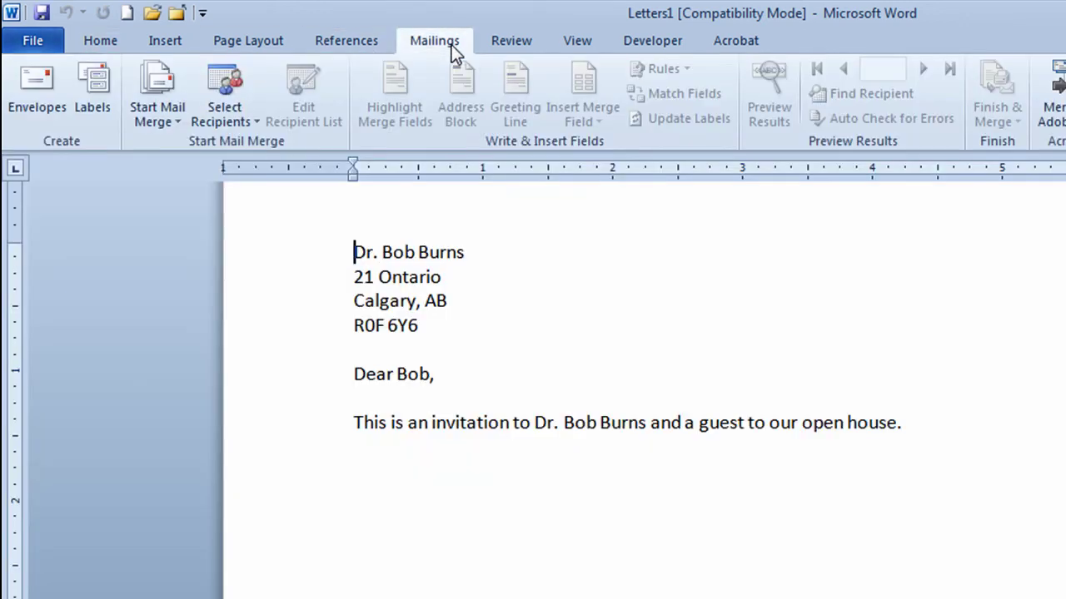
pyautogui.scroll(1, 707, 316)
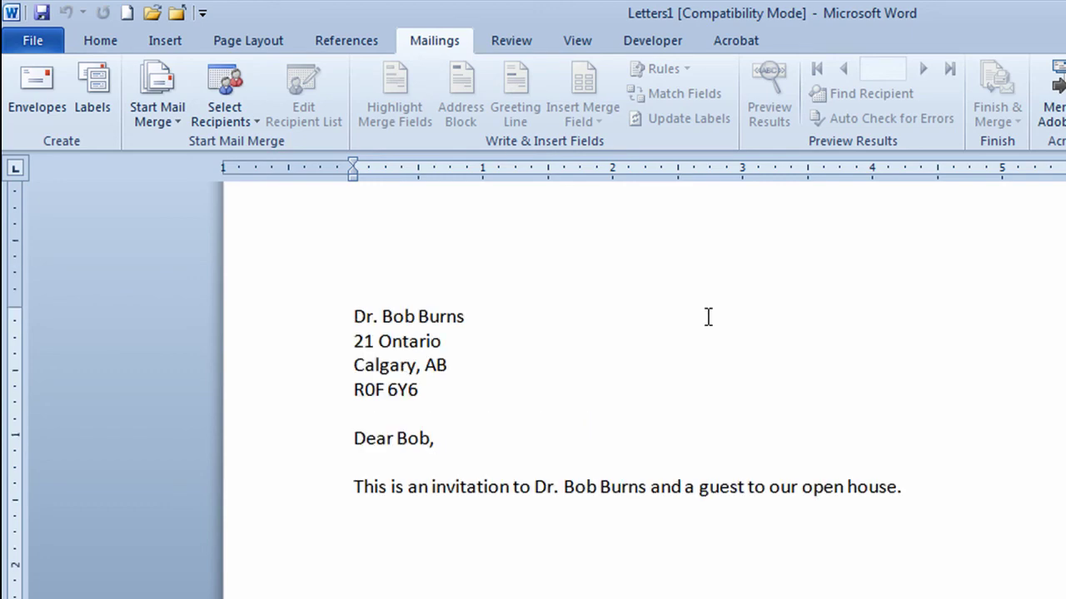
pyautogui.scroll(1, 708, 316)
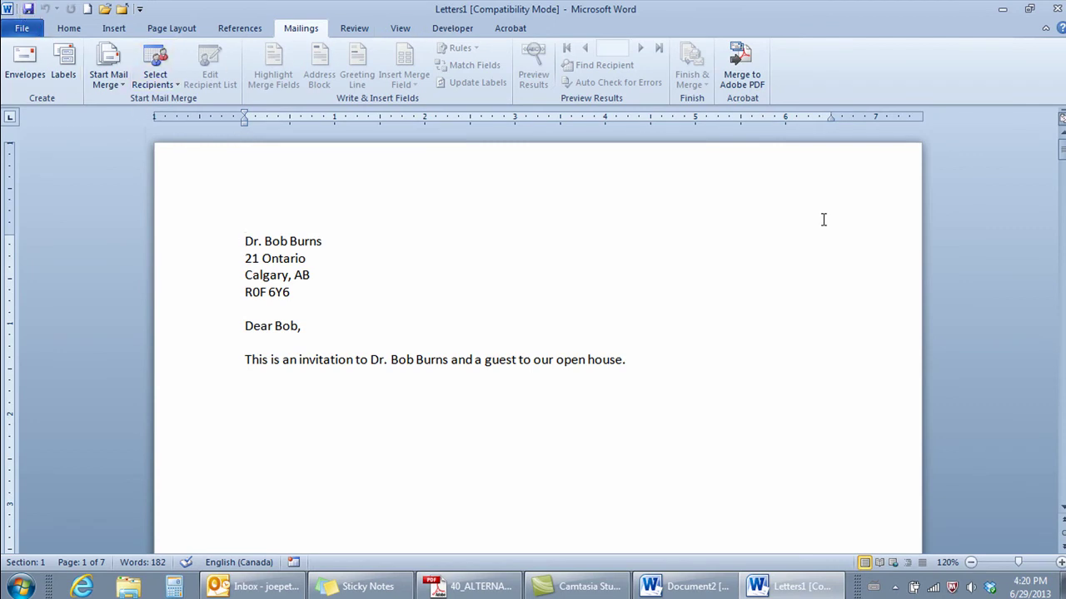
pyautogui.click(787, 587)
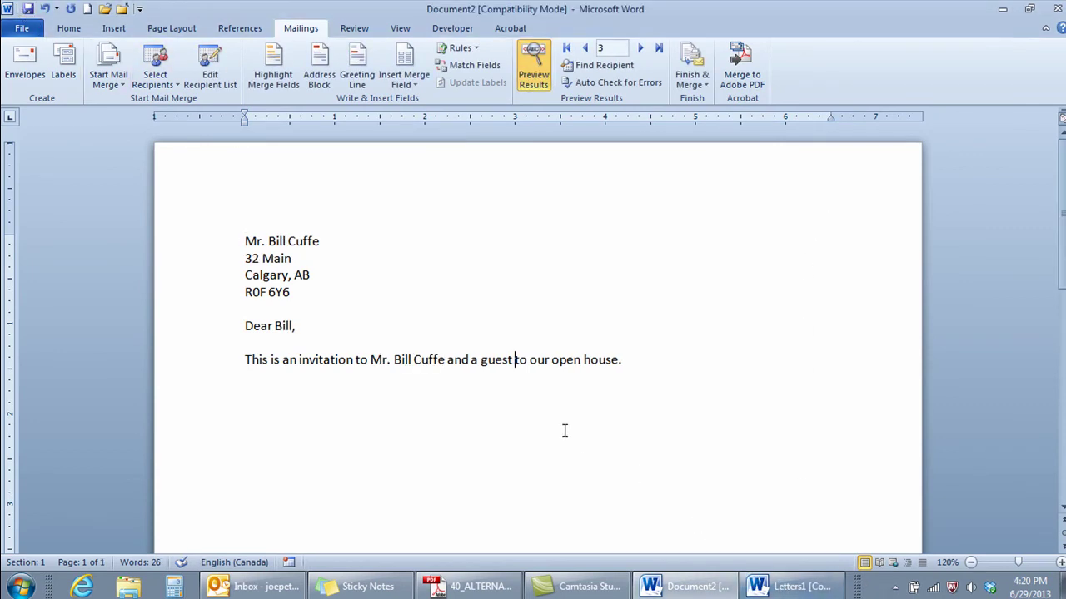